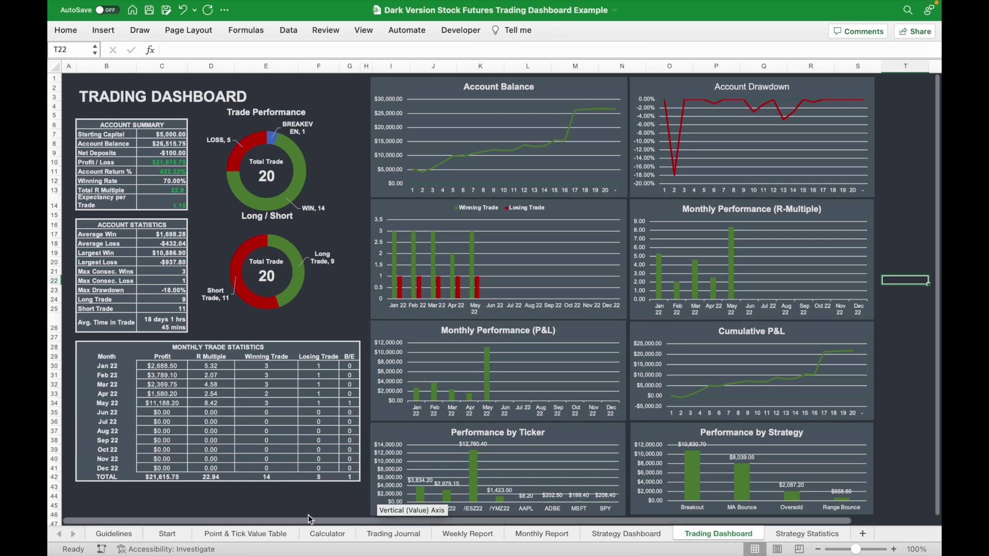
Review the Start sheet's January 2022 starting month, starting balance, MA Bounce strategy and Buy keyword
{"action": "left_click", "coordinate": [167, 534]}
{"action": "left_click", "coordinate": [185, 138]}
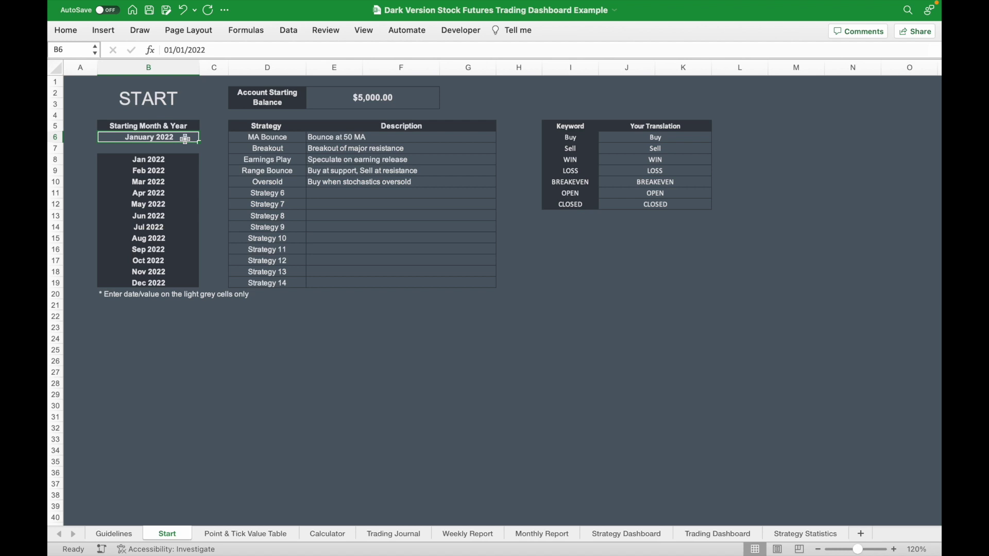
{"action": "left_click", "coordinate": [376, 95]}
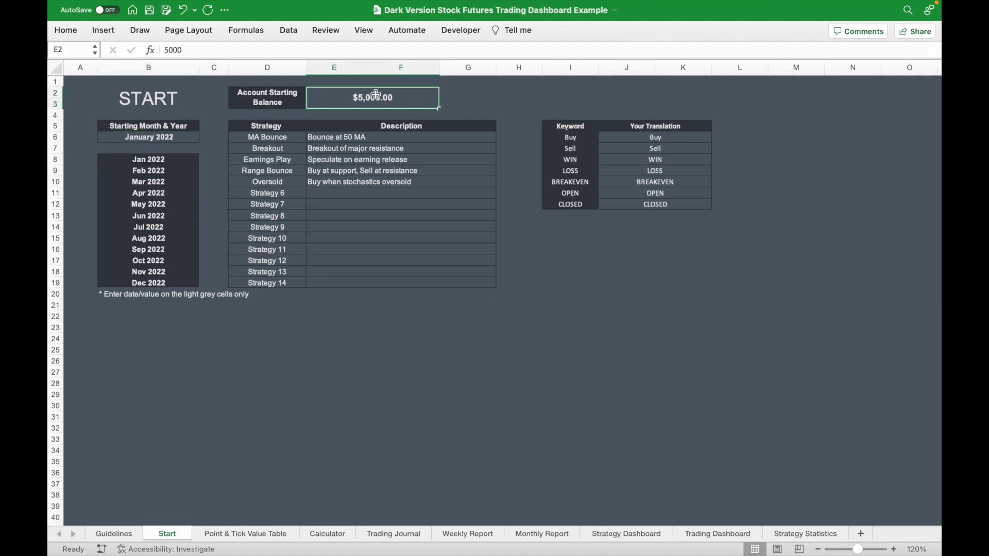
{"action": "left_click", "coordinate": [287, 139]}
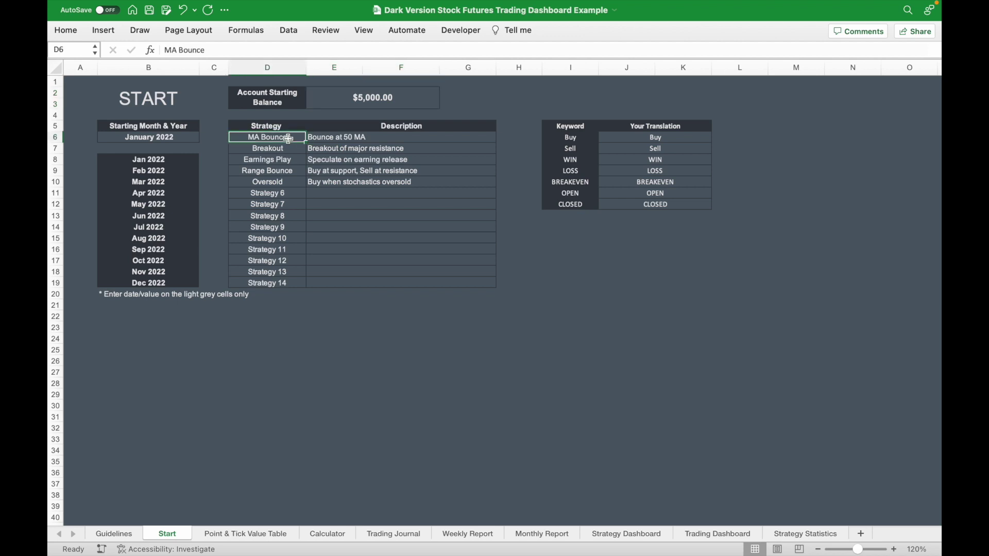
{"action": "left_click", "coordinate": [645, 139]}
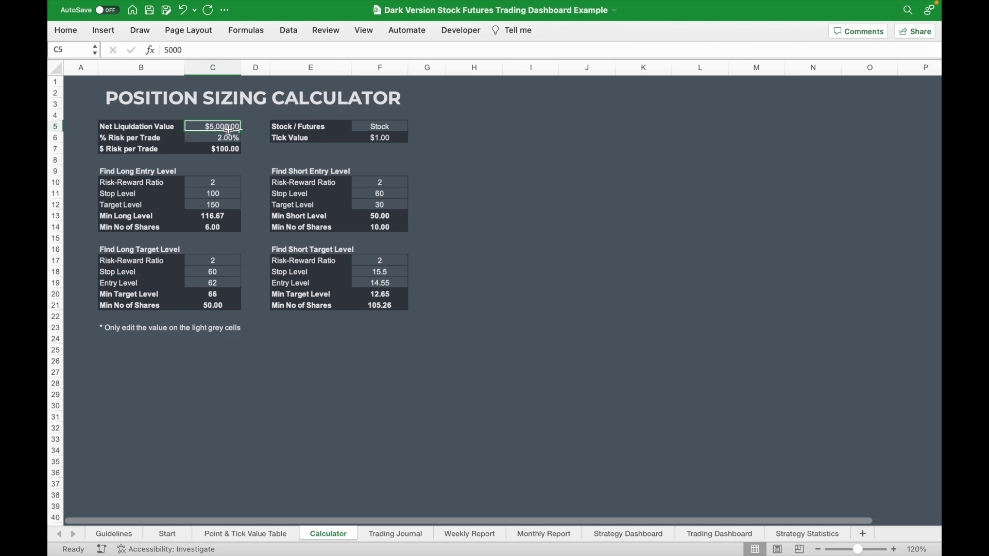
Change the calculator's traded instrument to the MES future, giving a $1.25 tick value
{"action": "left_click", "coordinate": [214, 138]}
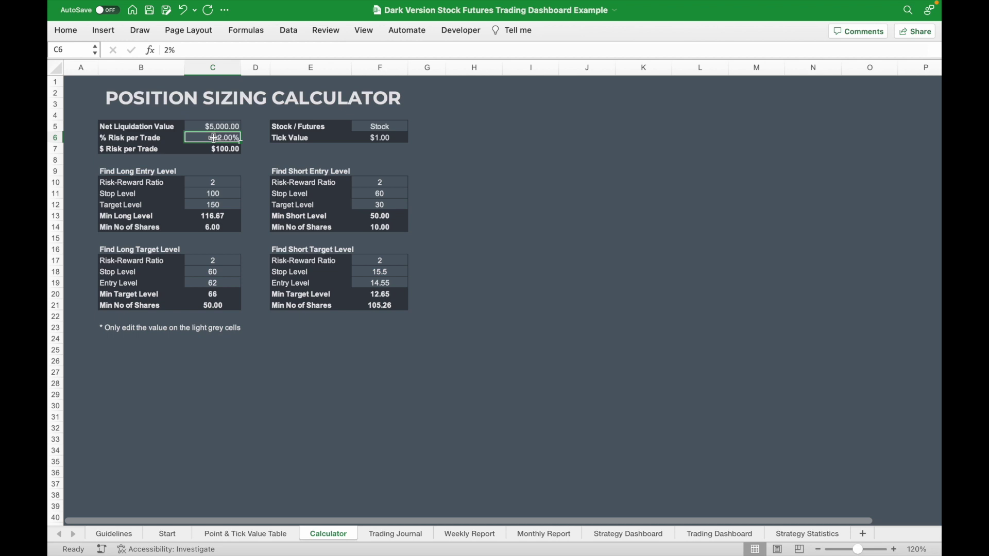
{"action": "left_click", "coordinate": [383, 126]}
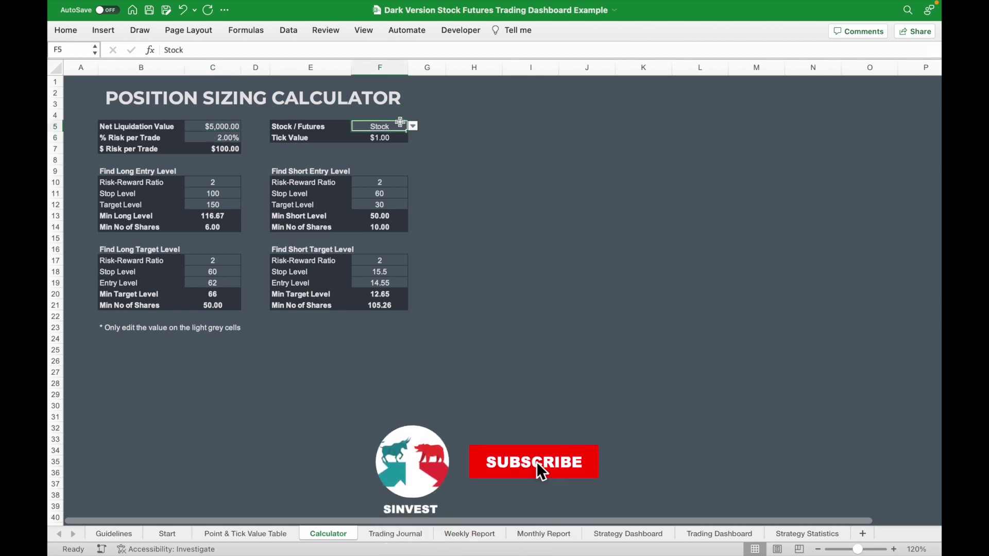
{"action": "left_click", "coordinate": [414, 126]}
{"action": "scroll", "coordinate": [382, 177], "scroll_direction": "down", "scroll_amount": 3}
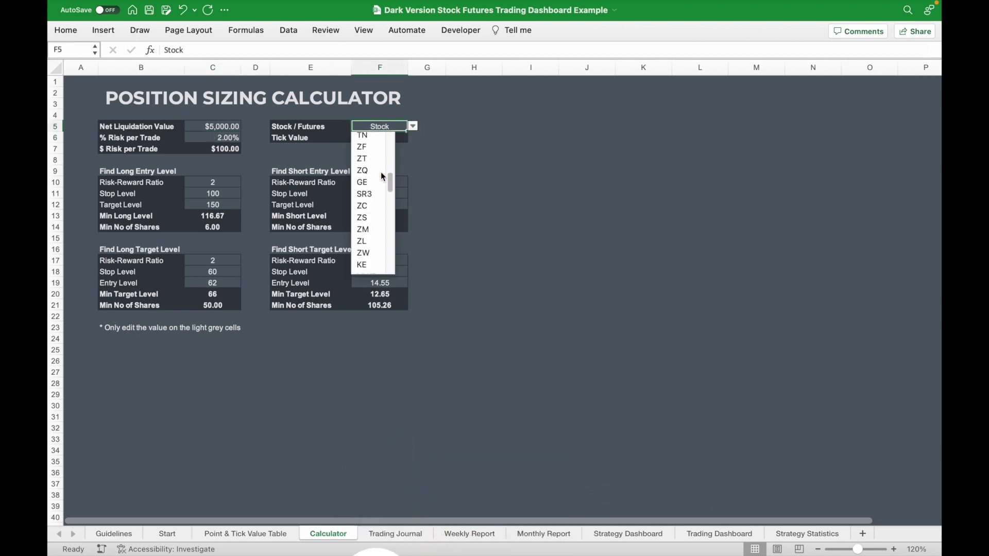
{"action": "scroll", "coordinate": [382, 177], "scroll_direction": "down", "scroll_amount": 2}
{"action": "scroll", "coordinate": [381, 171], "scroll_direction": "down", "scroll_amount": 2}
{"action": "scroll", "coordinate": [381, 172], "scroll_direction": "down", "scroll_amount": 2}
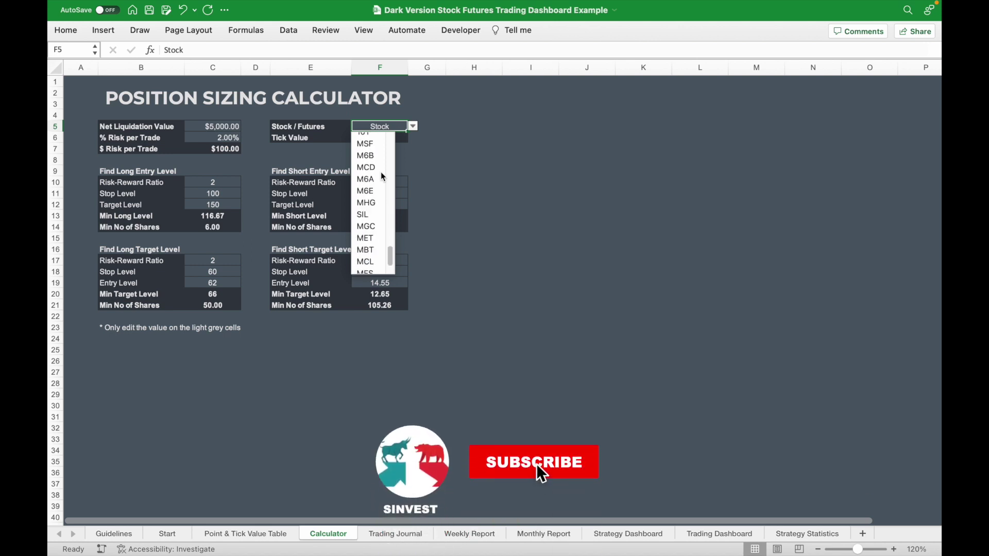
{"action": "left_click", "coordinate": [381, 172]}
{"action": "left_click", "coordinate": [431, 148]}
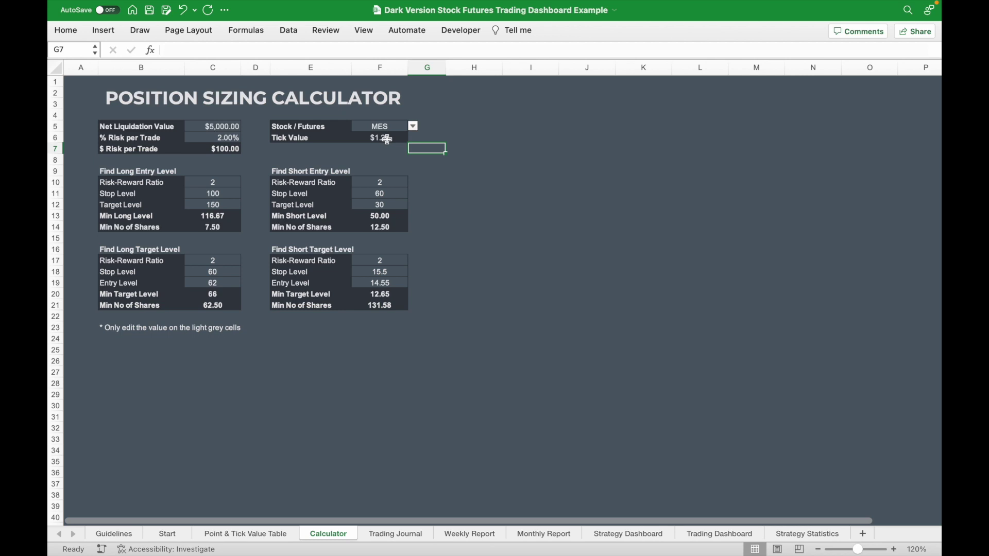
{"action": "left_click", "coordinate": [454, 206]}
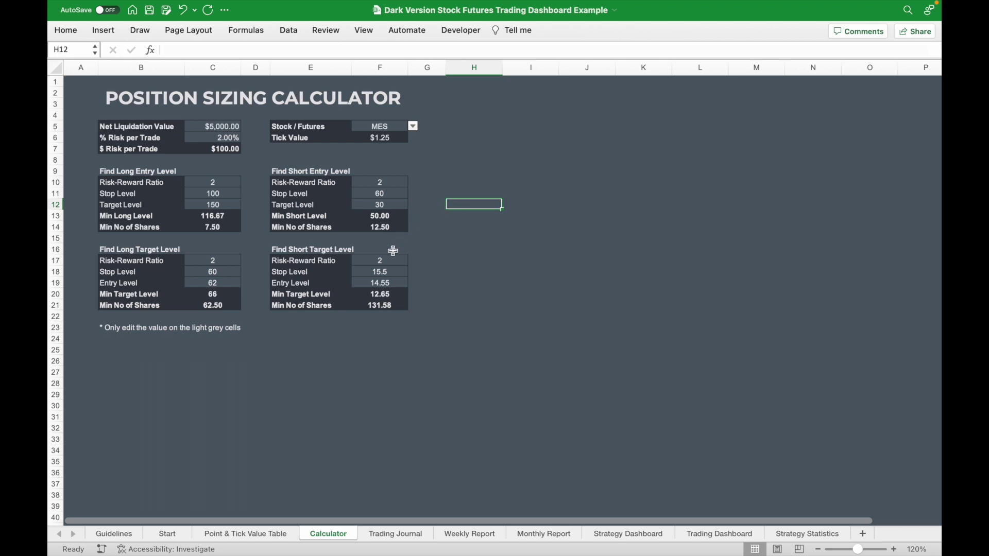
{"action": "left_click", "coordinate": [425, 278]}
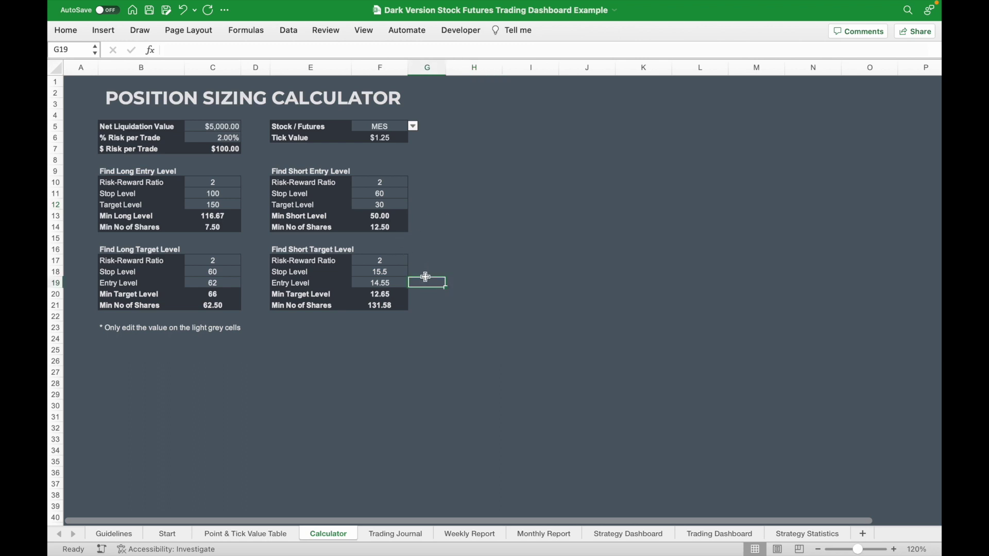
Enter 3930.96 as the short entry level and 4008.61 as the stop, then check the 3775.66 target
{"action": "left_click", "coordinate": [383, 282]}
{"action": "type", "text": "3930"}
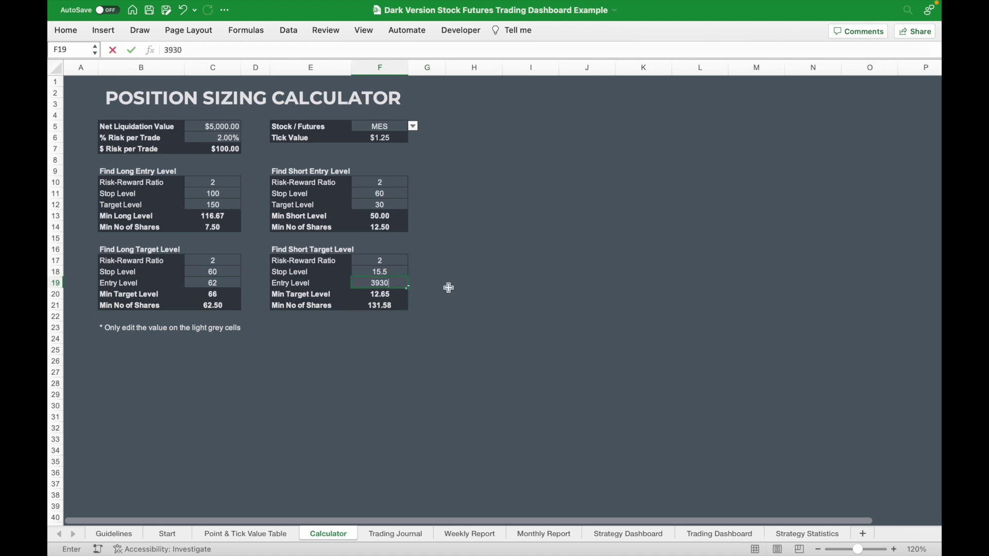
{"action": "type", "text": ".96"}
{"action": "left_click", "coordinate": [393, 273]}
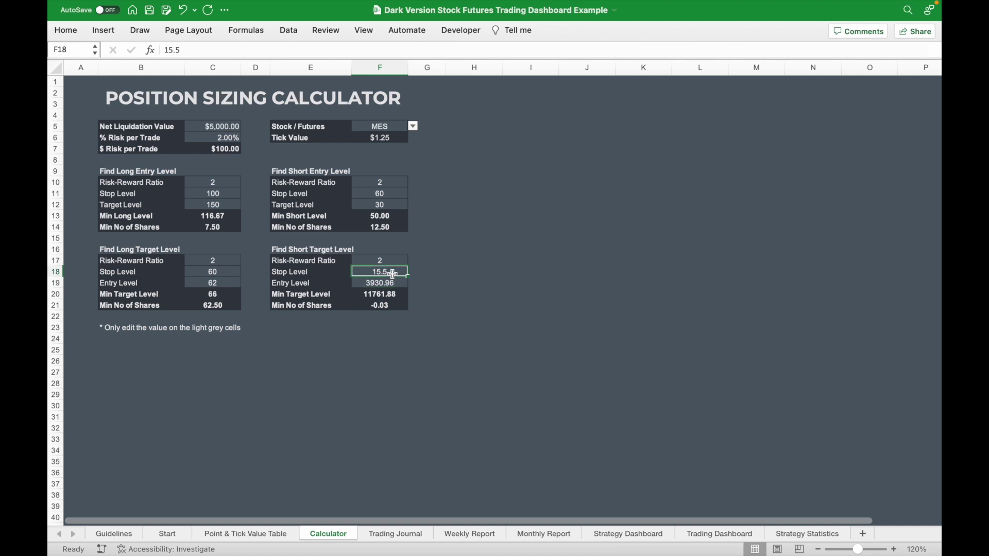
{"action": "type", "text": "400"}
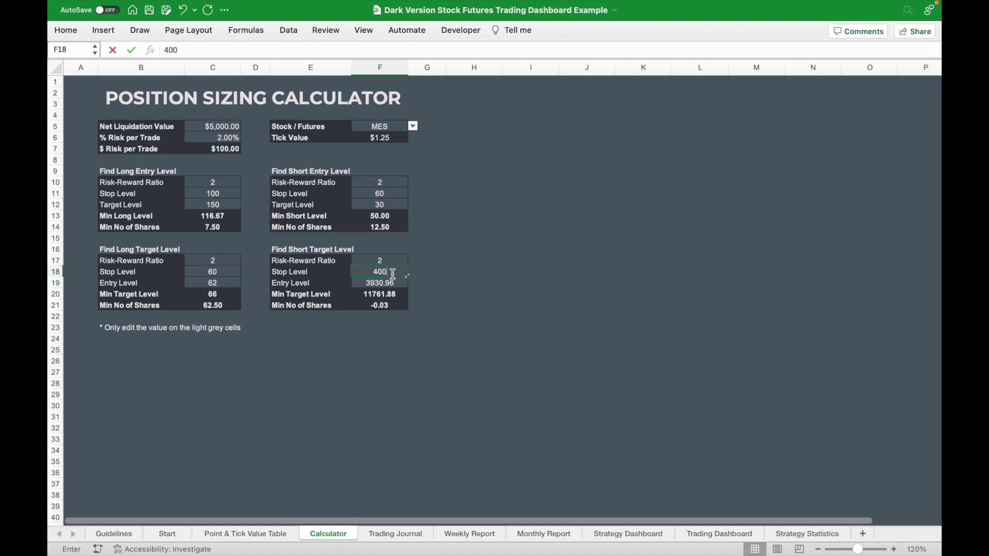
{"action": "type", "text": "8.61"}
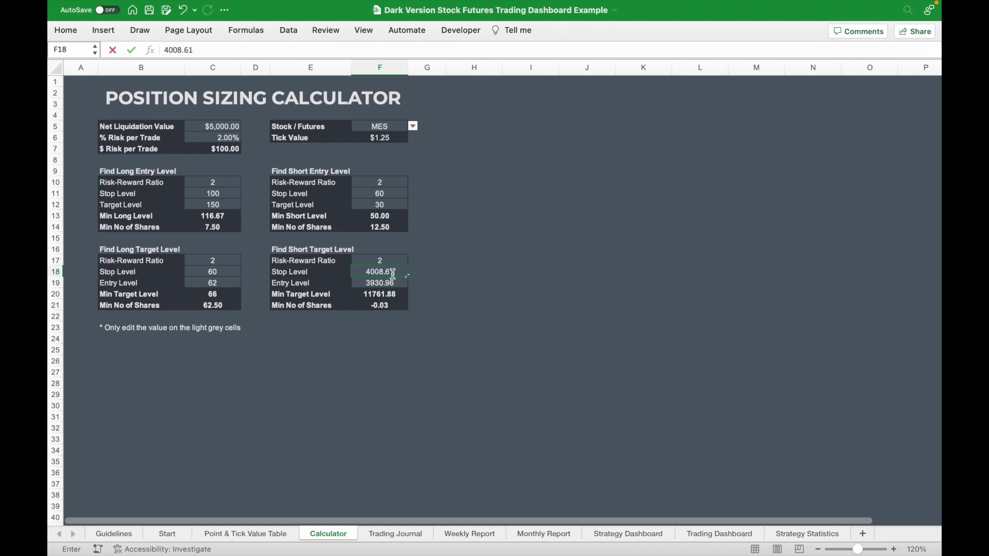
{"action": "key", "text": "Return"}
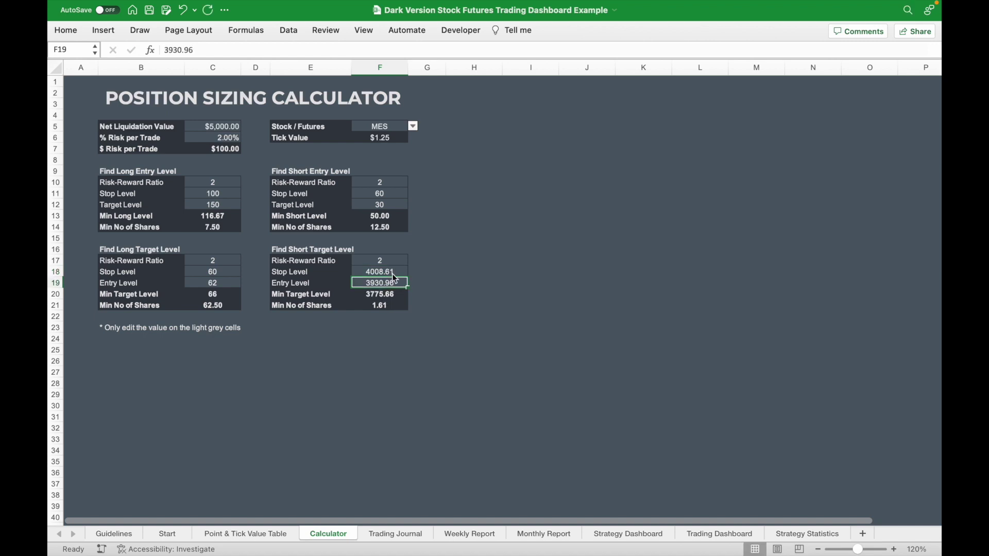
{"action": "left_click", "coordinate": [437, 304]}
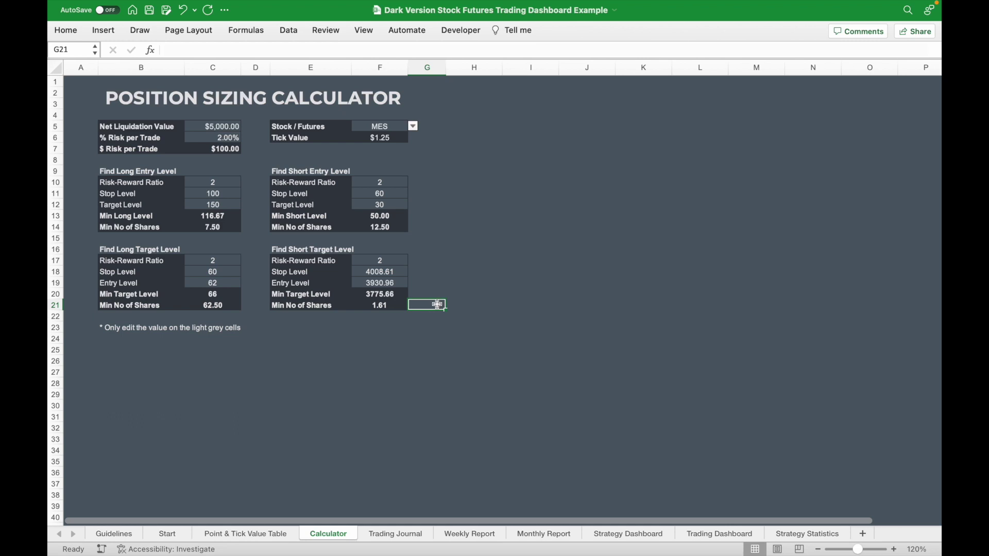
{"action": "left_click", "coordinate": [423, 295]}
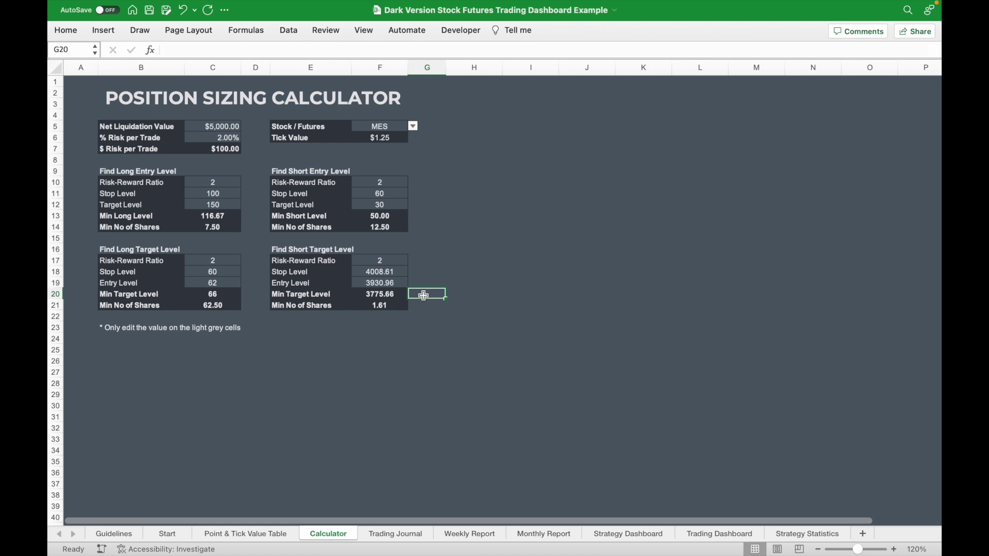
{"action": "left_click", "coordinate": [424, 309]}
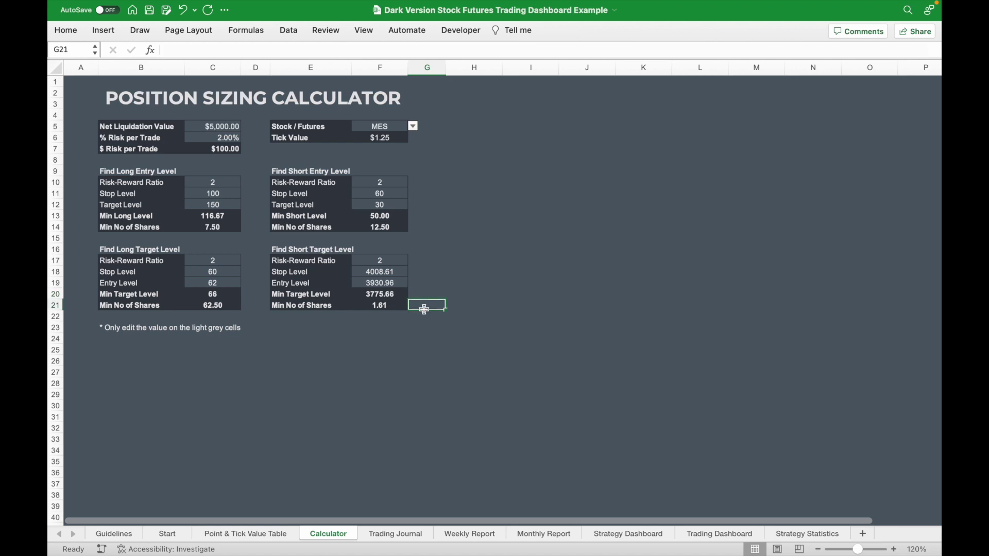
Look over the Point & Tick Value Table, then return to the Trading Journal sheet
{"action": "key", "text": "ctrl+Page_Up"}
{"action": "scroll", "coordinate": [362, 335], "scroll_direction": "up", "scroll_amount": 10}
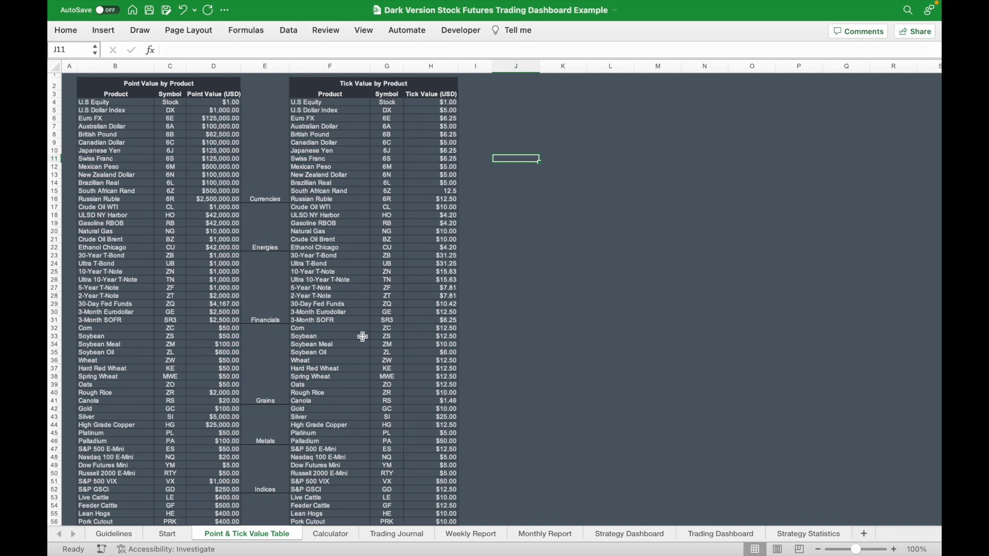
{"action": "key", "text": "ctrl+Page_Down"}
{"action": "key", "text": "ctrl+Page_Down"}
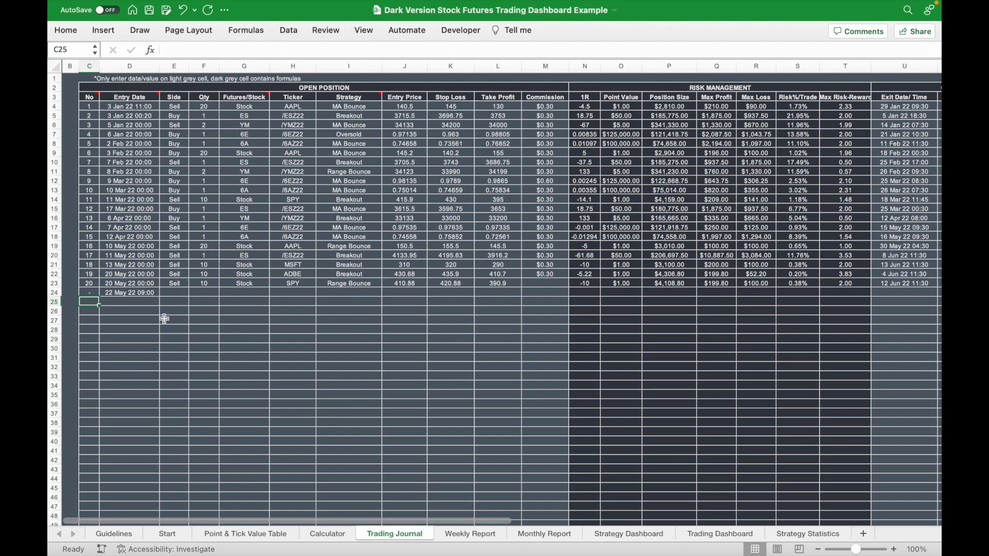
Start trade 21 dated 23 May 22 10:30 as a Sell of quantity 2
{"action": "type", "text": "21"}
{"action": "key", "text": "Tab"}
{"action": "type", "text": "23"}
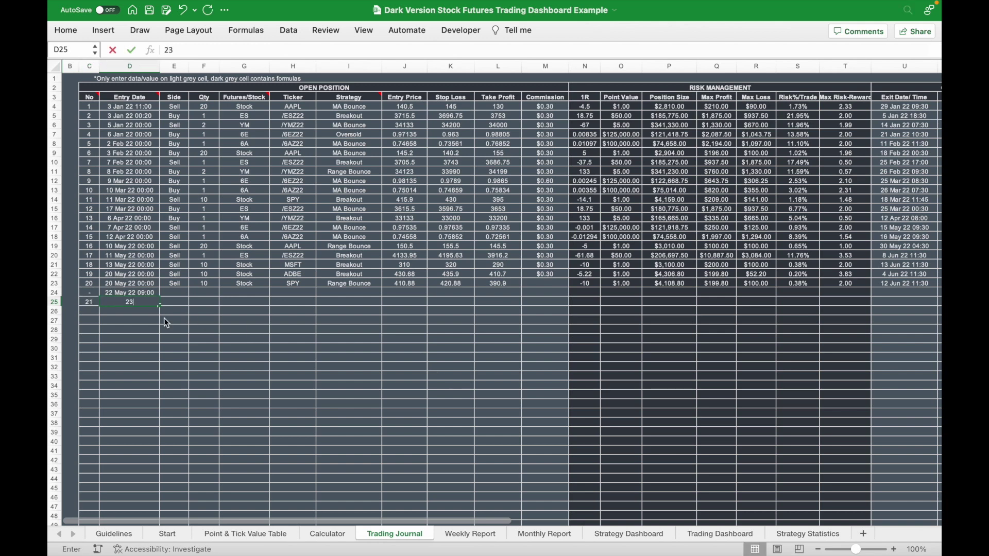
{"action": "type", "text": " May"}
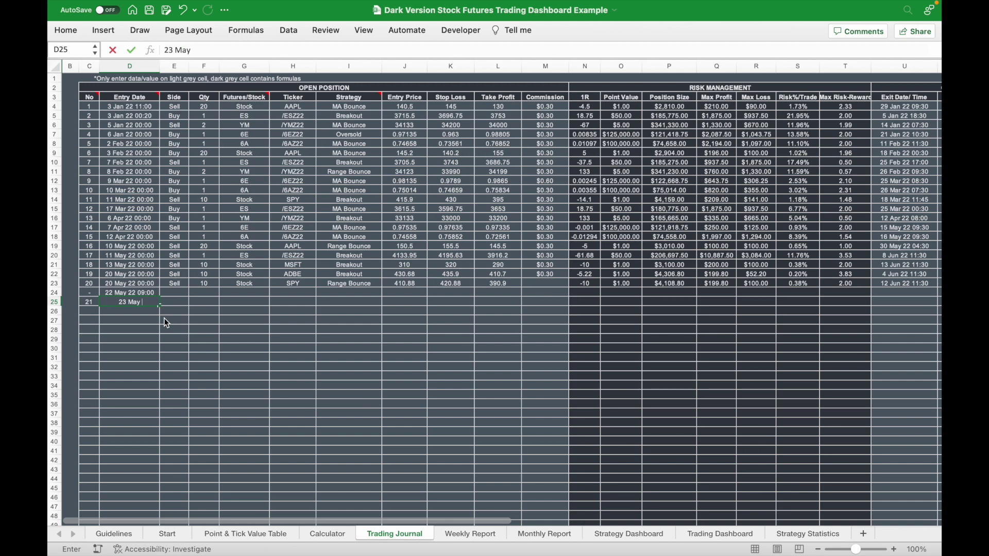
{"action": "type", "text": " 22 "}
{"action": "type", "text": "10:"}
{"action": "type", "text": "30"}
{"action": "key", "text": "Tab"}
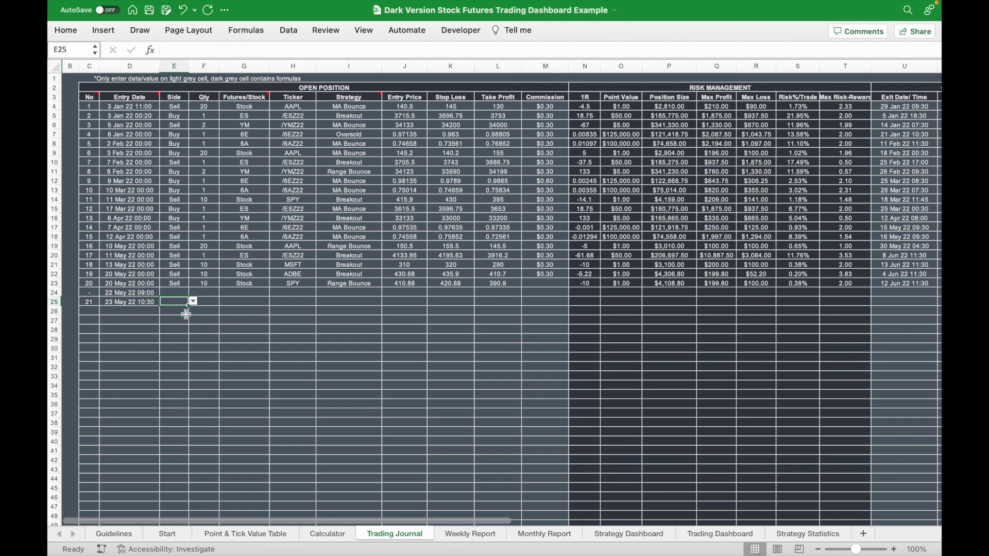
{"action": "left_click", "coordinate": [193, 301]}
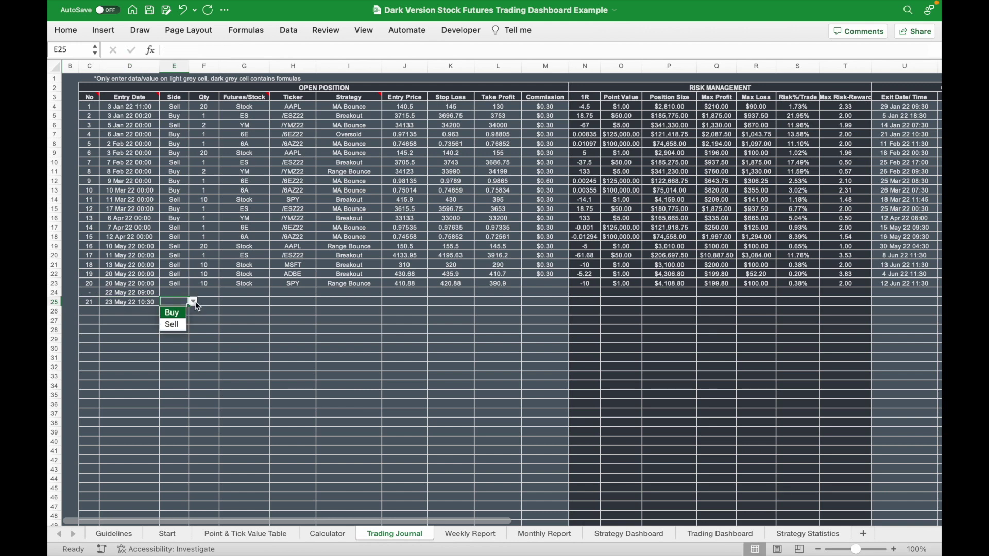
{"action": "left_click", "coordinate": [173, 325]}
{"action": "left_click", "coordinate": [207, 305]}
{"action": "type", "text": "2"}
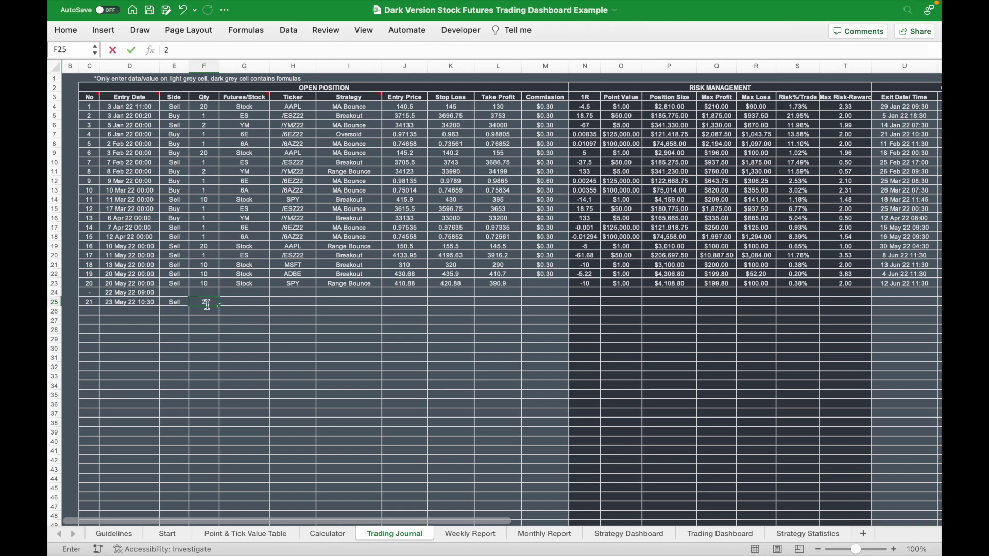
{"action": "key", "text": "Tab"}
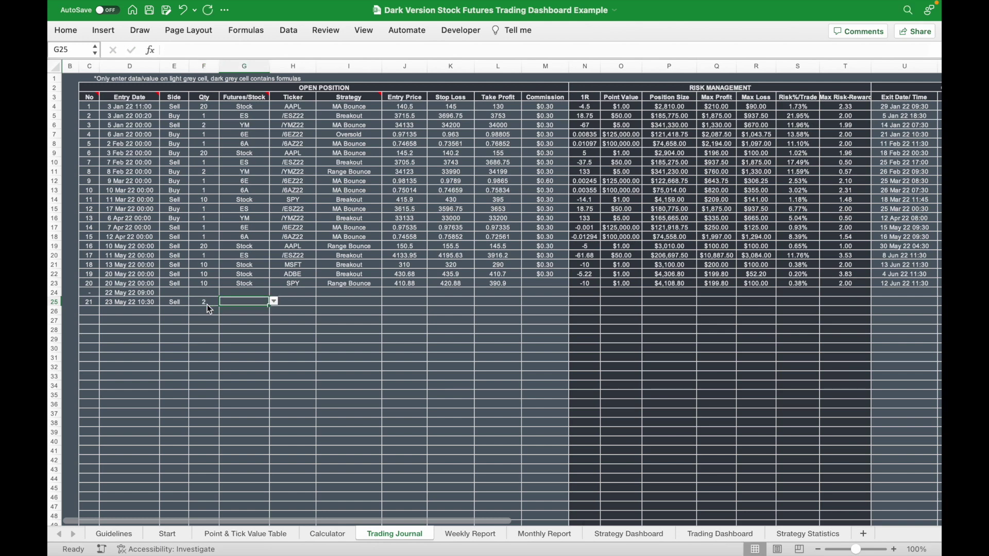
Set the trade's instrument to MES, ticker /MES and strategy MA Bounce
{"action": "left_click", "coordinate": [273, 302]}
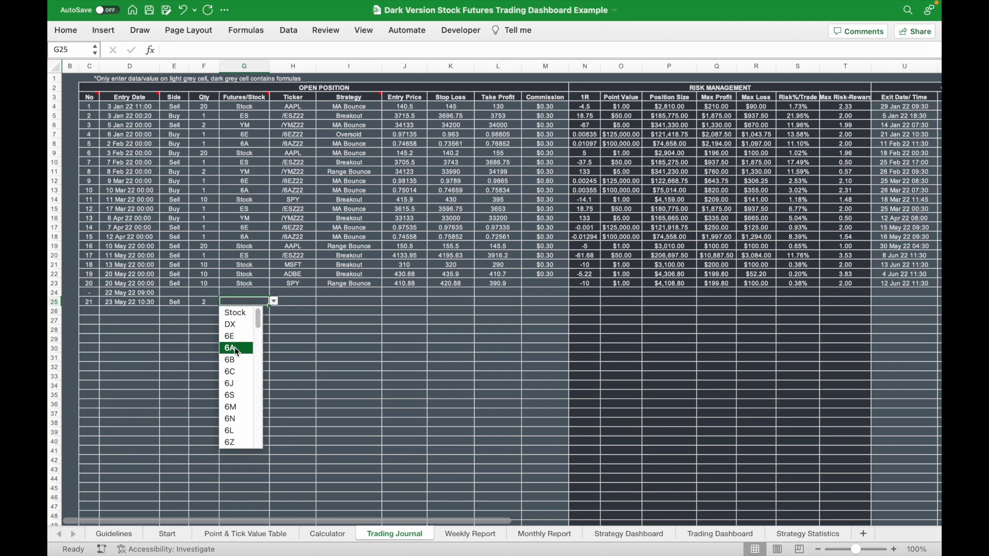
{"action": "scroll", "coordinate": [234, 347], "scroll_direction": "down", "scroll_amount": 3}
{"action": "scroll", "coordinate": [234, 347], "scroll_direction": "down", "scroll_amount": 3}
{"action": "scroll", "coordinate": [234, 347], "scroll_direction": "down", "scroll_amount": 3}
{"action": "scroll", "coordinate": [235, 395], "scroll_direction": "down", "scroll_amount": 3}
{"action": "left_click", "coordinate": [234, 407]}
{"action": "left_click", "coordinate": [305, 302]}
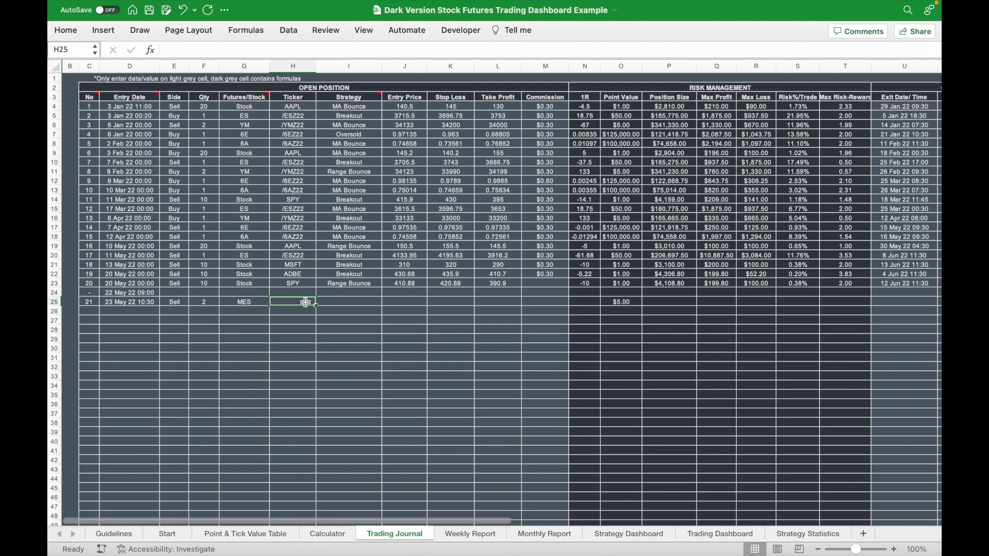
{"action": "type", "text": "/MES"}
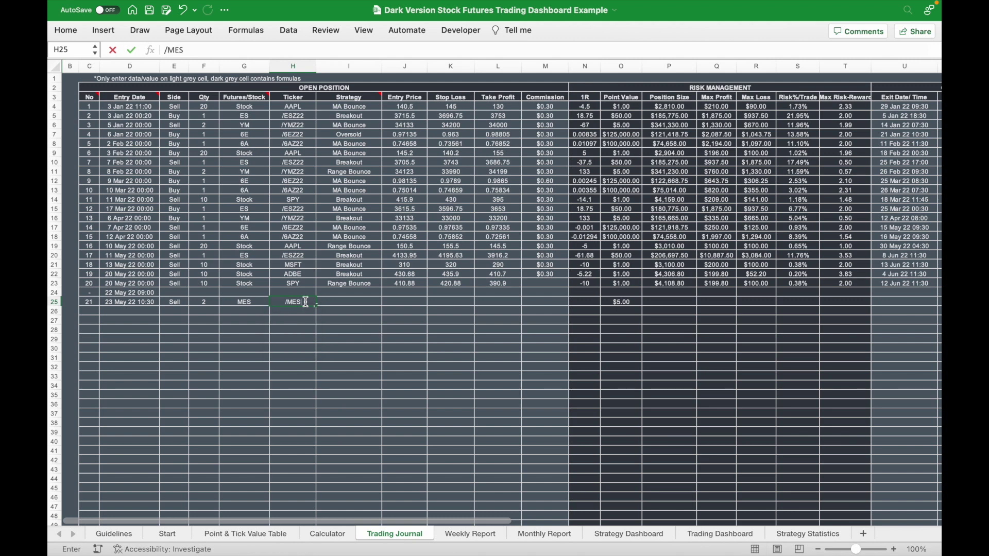
{"action": "key", "text": "Tab"}
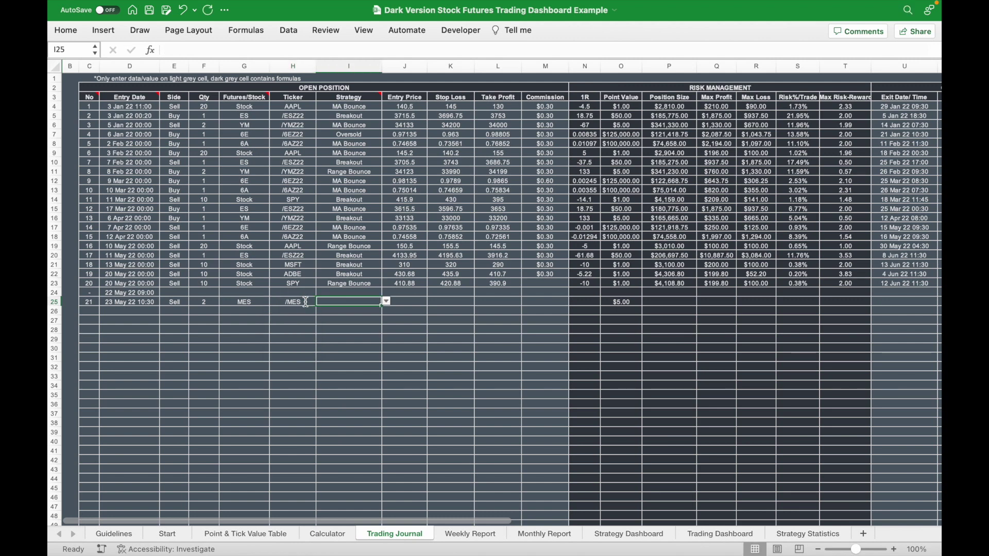
{"action": "left_click", "coordinate": [387, 307]}
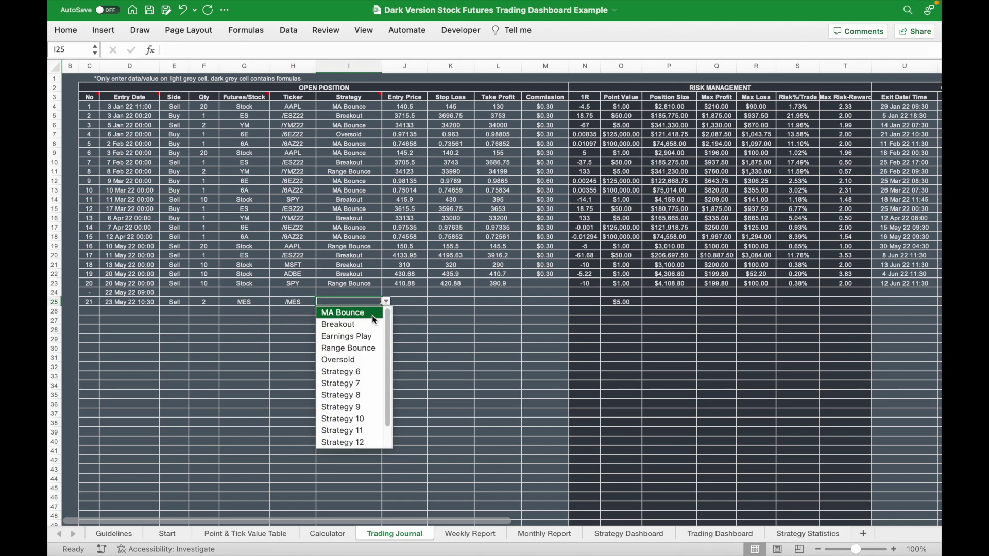
{"action": "left_click", "coordinate": [372, 315]}
{"action": "left_click", "coordinate": [413, 303]}
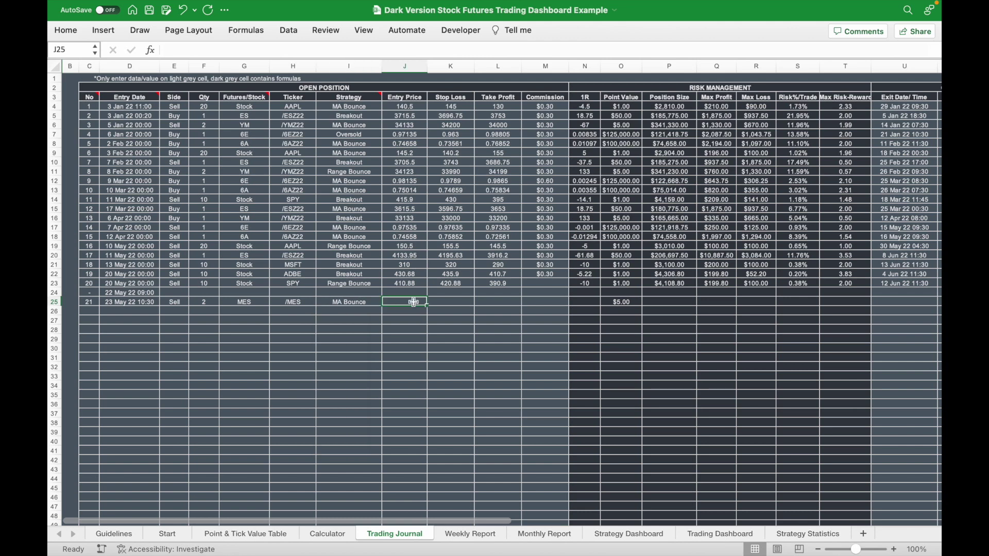
Enter entry 3930.96, stop 4008.41, target 3776.06 and a $0.30 commission
{"action": "type", "text": "3930.96"}
{"action": "key", "text": "Tab"}
{"action": "type", "text": "4008.41"}
{"action": "key", "text": "Tab"}
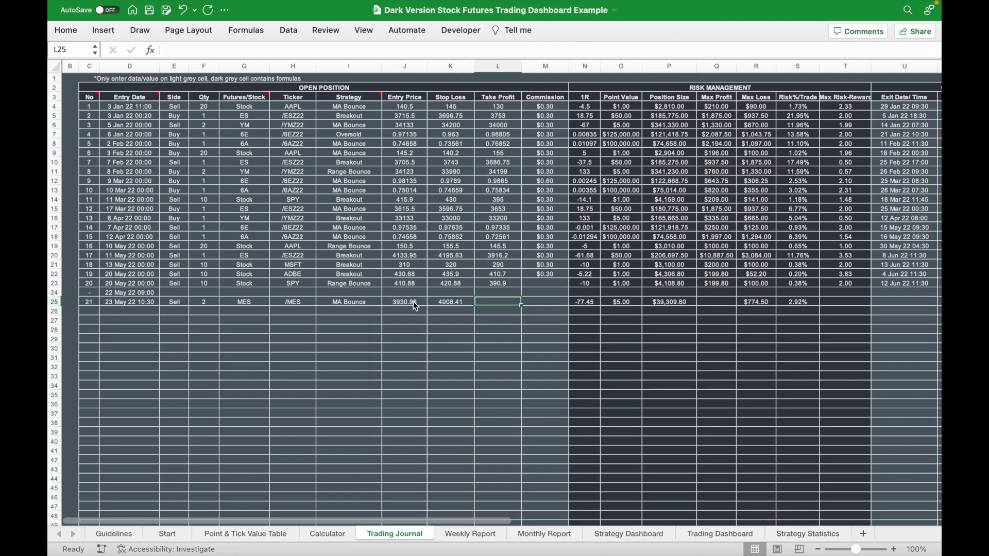
{"action": "type", "text": "3776.06"}
{"action": "key", "text": "Tab"}
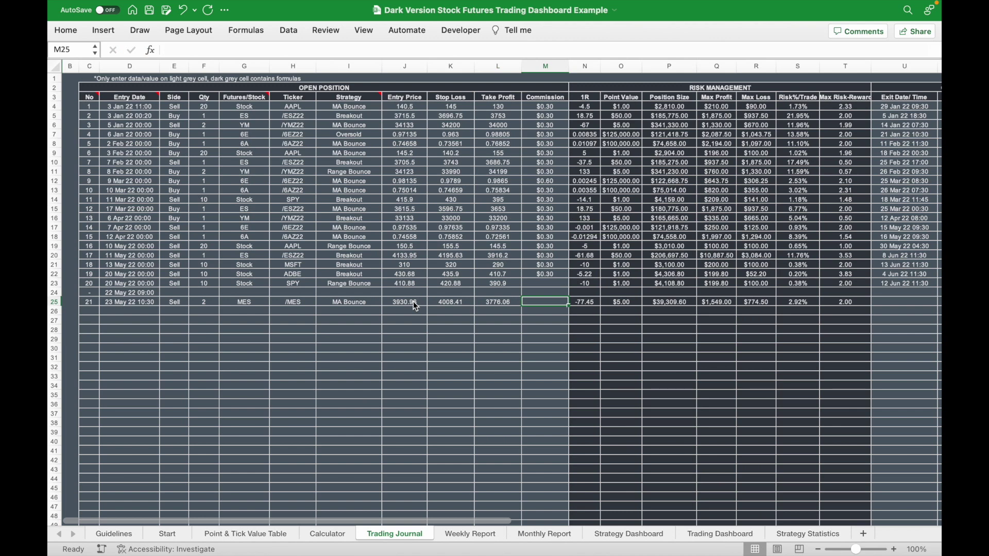
{"action": "type", "text": "0.3"}
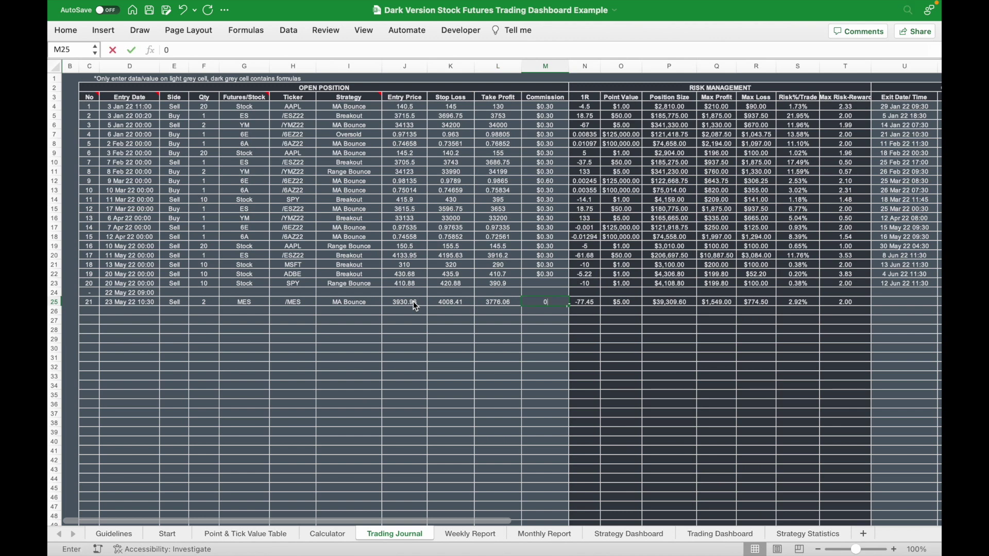
{"action": "key", "text": "Return"}
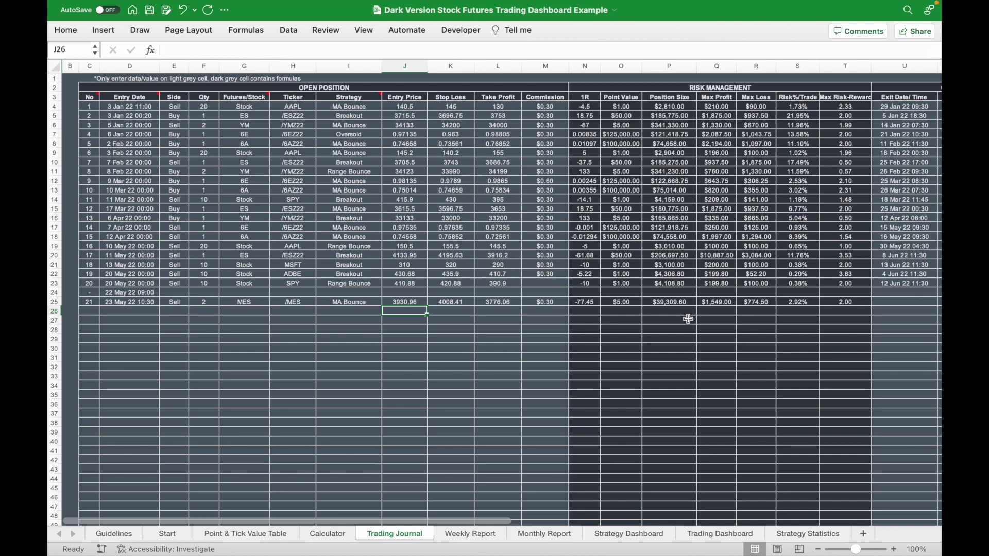
{"action": "scroll", "coordinate": [688, 318], "scroll_direction": "right", "scroll_amount": 2}
{"action": "scroll", "coordinate": [688, 318], "scroll_direction": "right", "scroll_amount": 3}
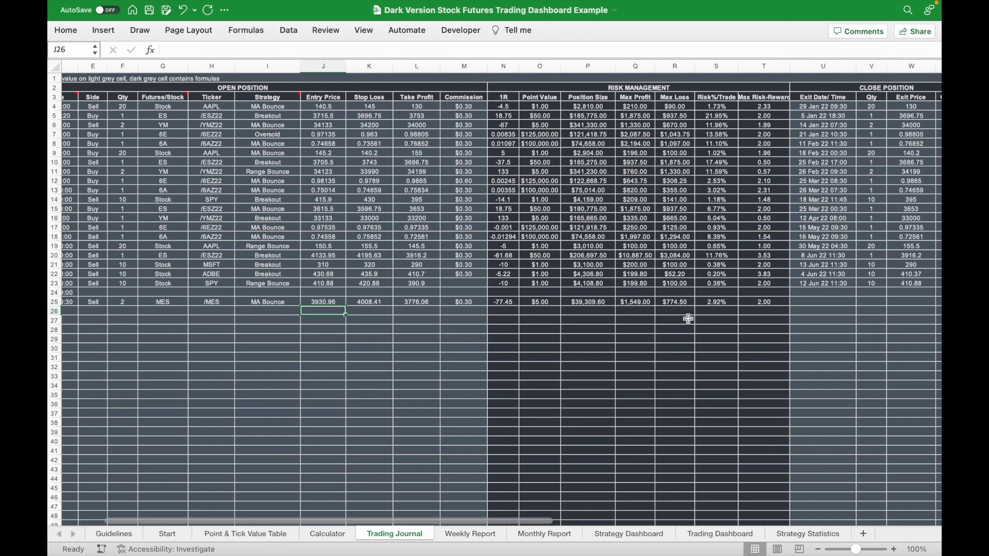
{"action": "left_click", "coordinate": [841, 302]}
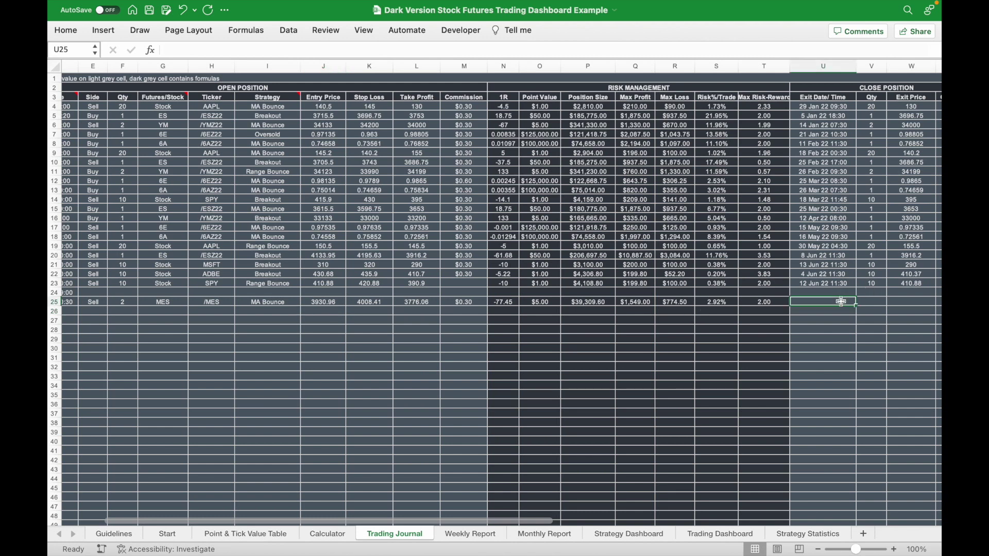
Close trade 21 on 24 May 22 11:45 with 2 contracts at 3776.6, then review the P&L
{"action": "type", "text": "24 May 22 11:45"}
{"action": "key", "text": "Tab"}
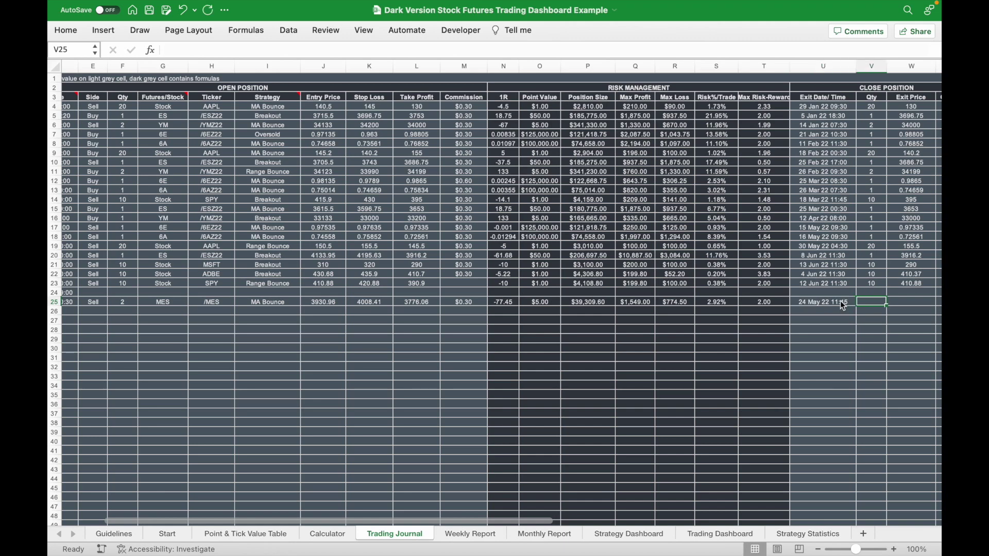
{"action": "scroll", "coordinate": [839, 301], "scroll_direction": "right", "scroll_amount": 3}
{"action": "type", "text": "2"}
{"action": "key", "text": "Tab"}
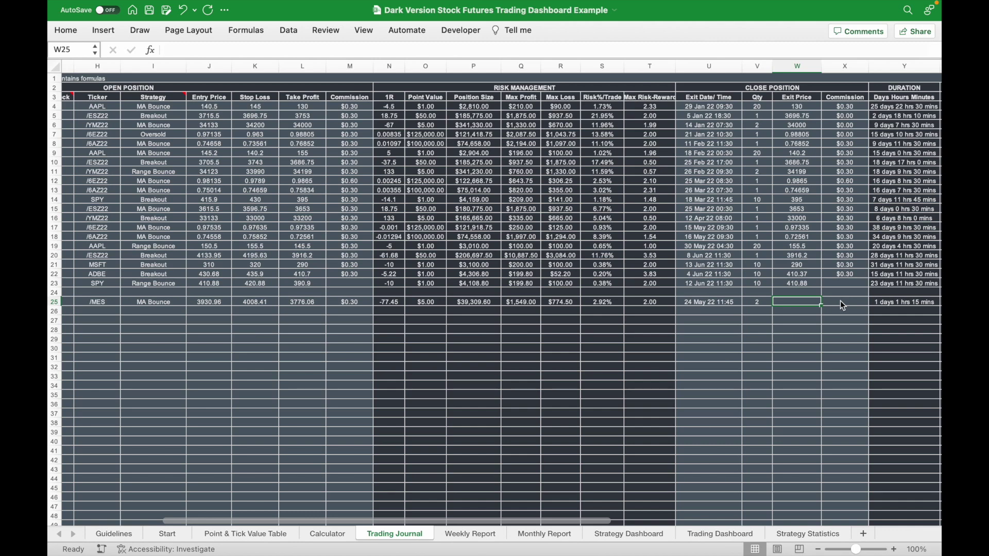
{"action": "type", "text": "3776.6"}
{"action": "key", "text": "Tab"}
{"action": "type", "text": "0"}
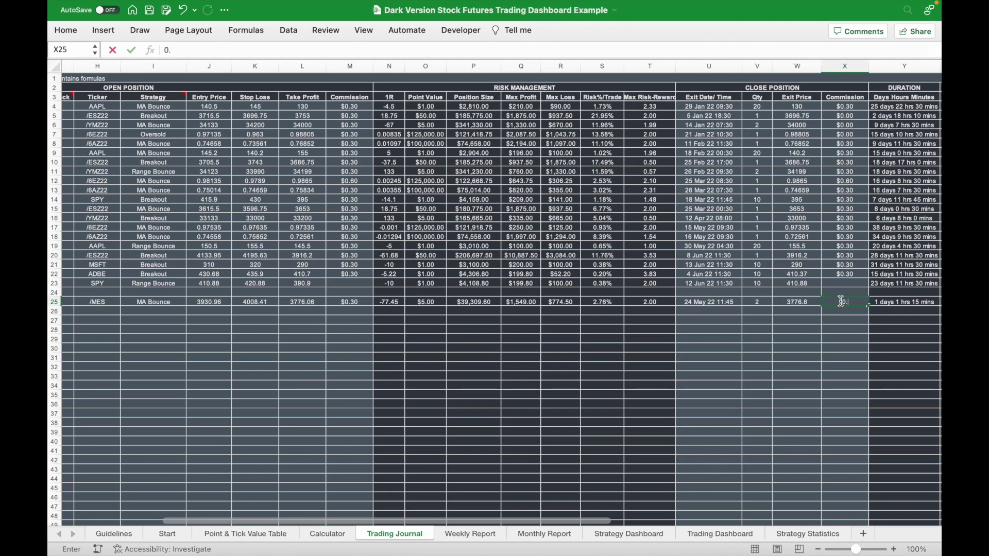
{"action": "key", "text": "Return"}
{"action": "scroll", "coordinate": [842, 304], "scroll_direction": "right", "scroll_amount": 3}
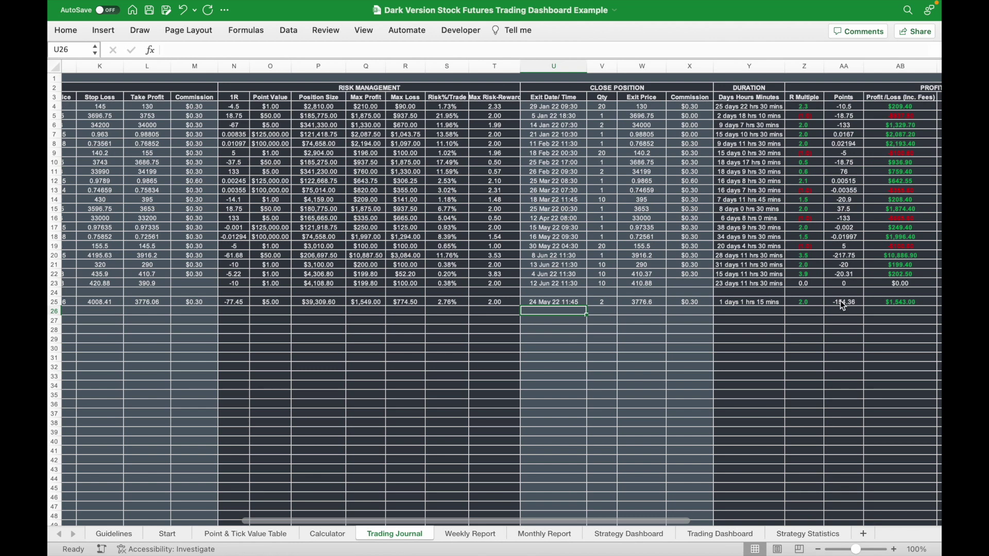
{"action": "scroll", "coordinate": [842, 306], "scroll_direction": "right", "scroll_amount": 2}
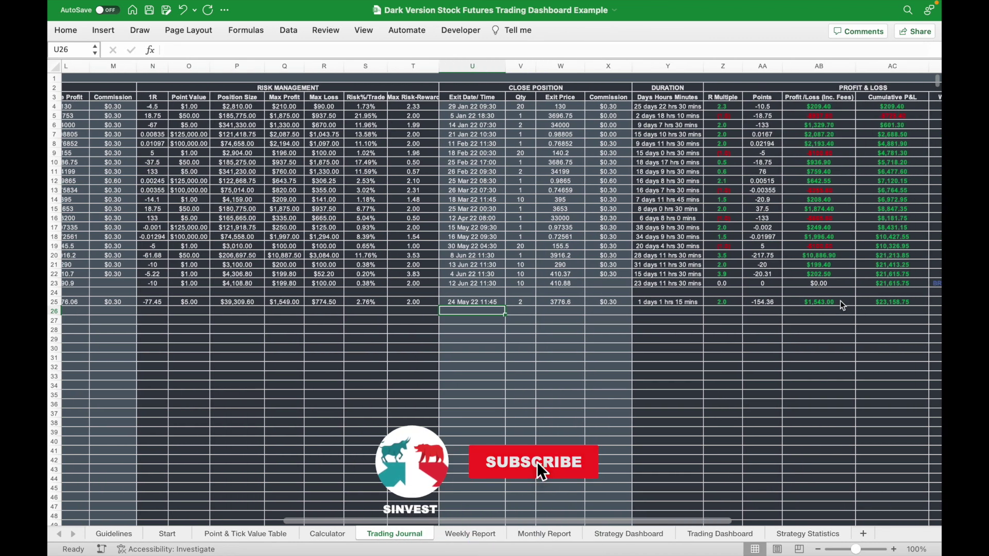
{"action": "scroll", "coordinate": [839, 301], "scroll_direction": "left", "scroll_amount": 5}
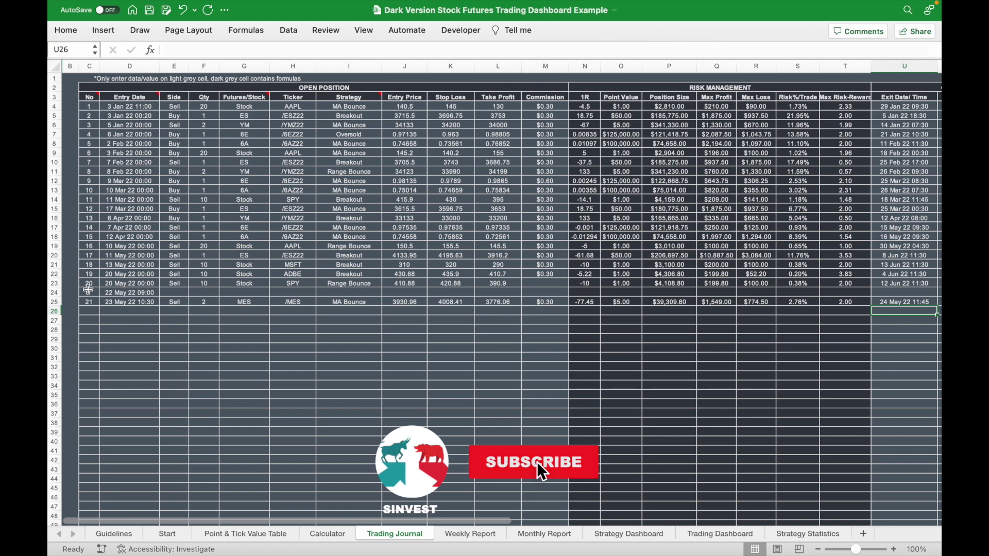
Inspect row 24's date and its -$100.00 withdrawal entry
{"action": "left_click", "coordinate": [88, 291]}
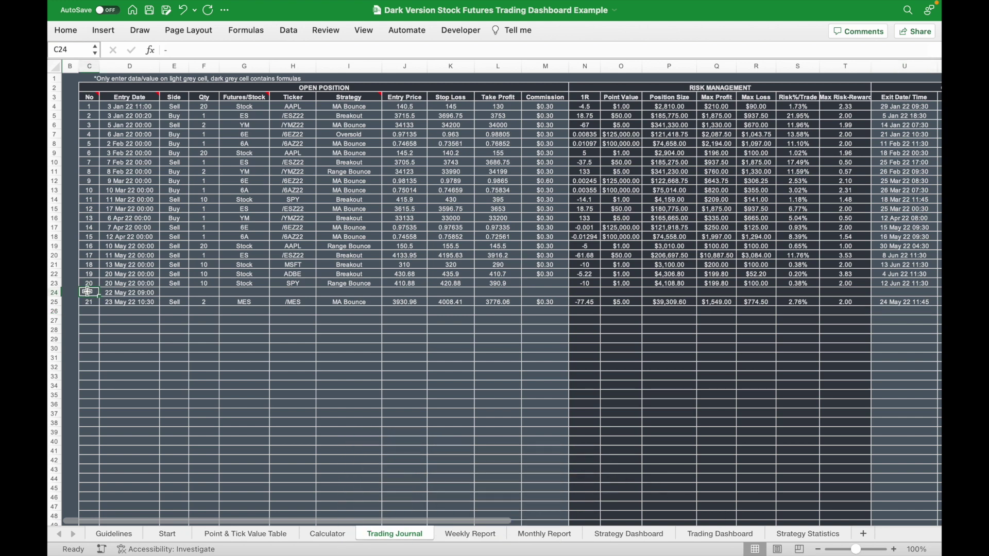
{"action": "left_click", "coordinate": [108, 292]}
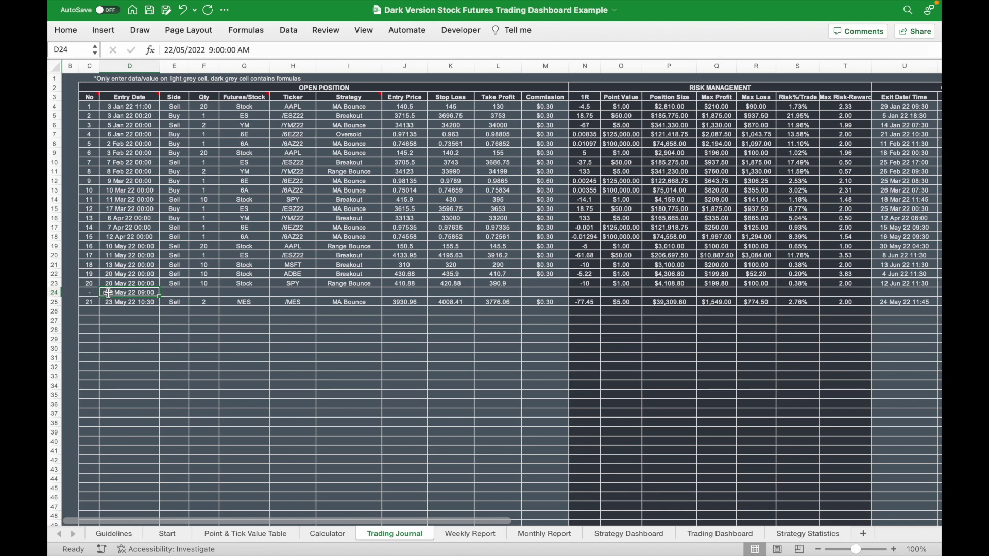
{"action": "scroll", "coordinate": [510, 303], "scroll_direction": "right", "scroll_amount": 10}
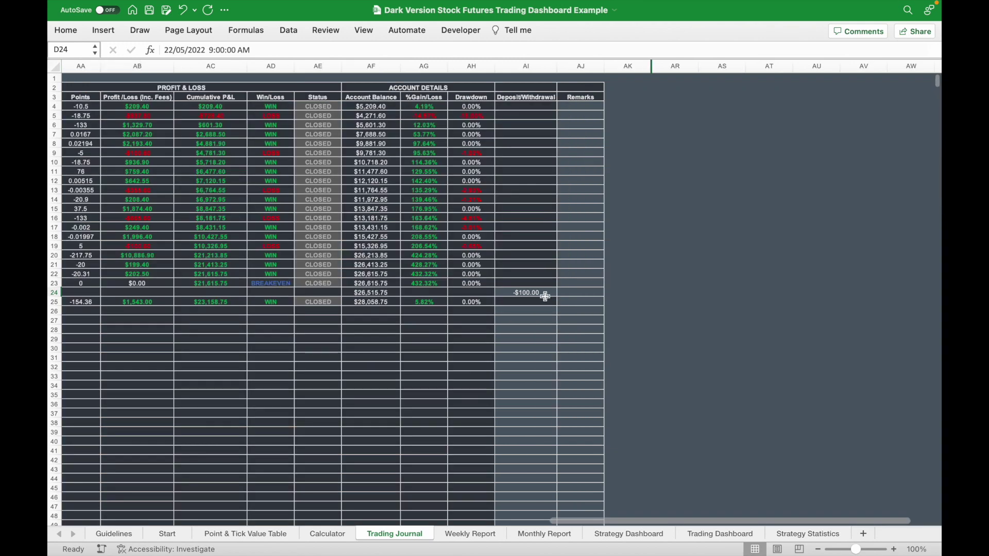
{"action": "left_click", "coordinate": [543, 294]}
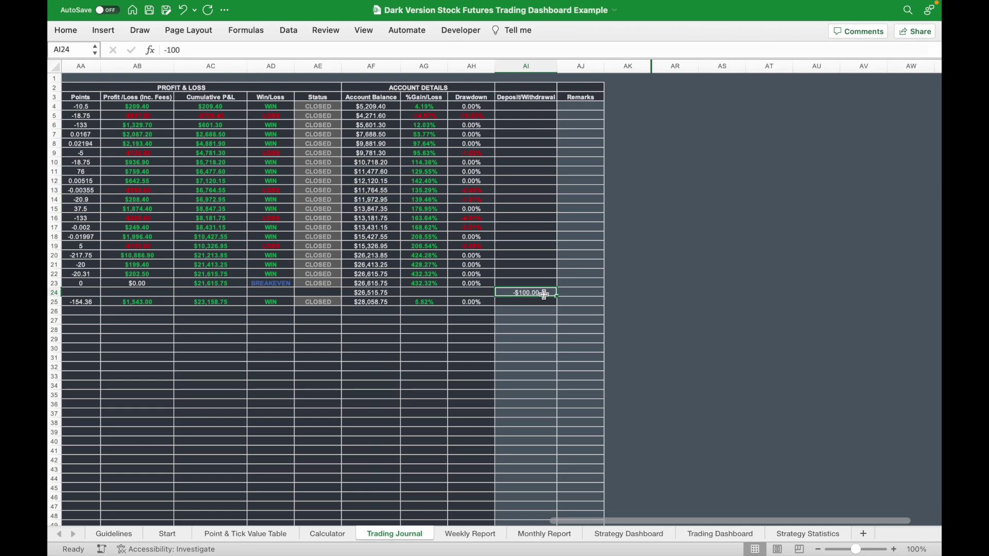
{"action": "key", "text": "ctrl+Page_Down"}
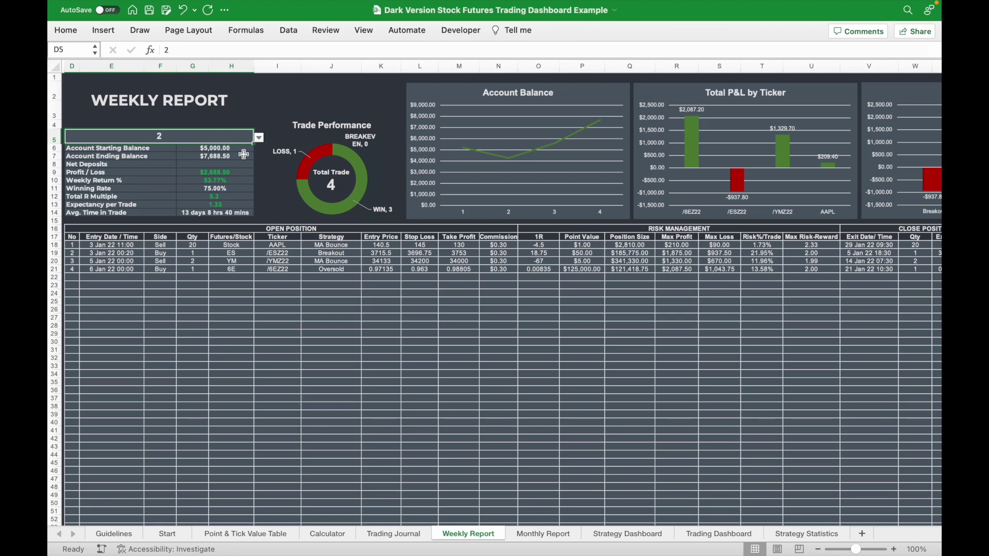
Show week 20 in the Weekly Report and scroll across its figures and charts
{"action": "left_click", "coordinate": [259, 138]}
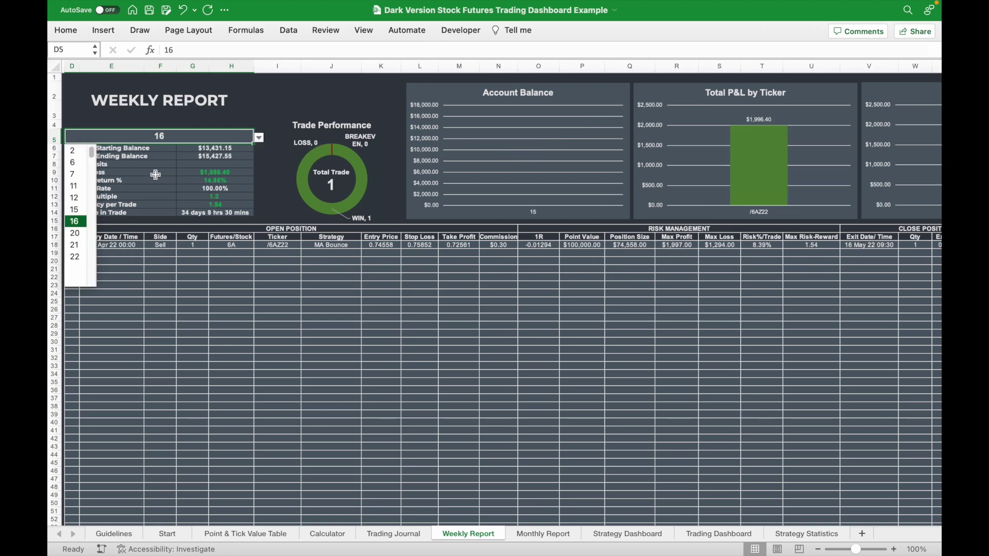
{"action": "left_click", "coordinate": [76, 234]}
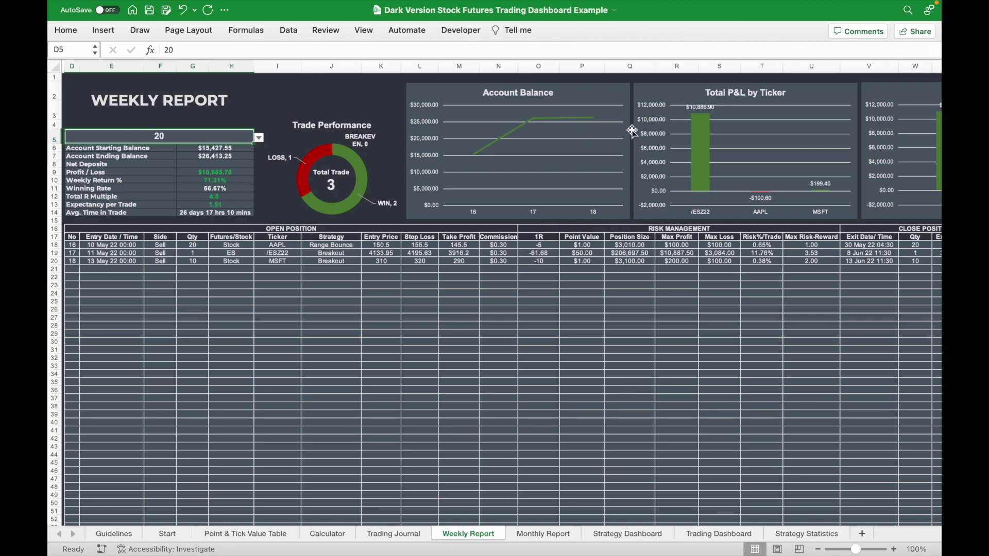
{"action": "mouse_move", "coordinate": [682, 124]}
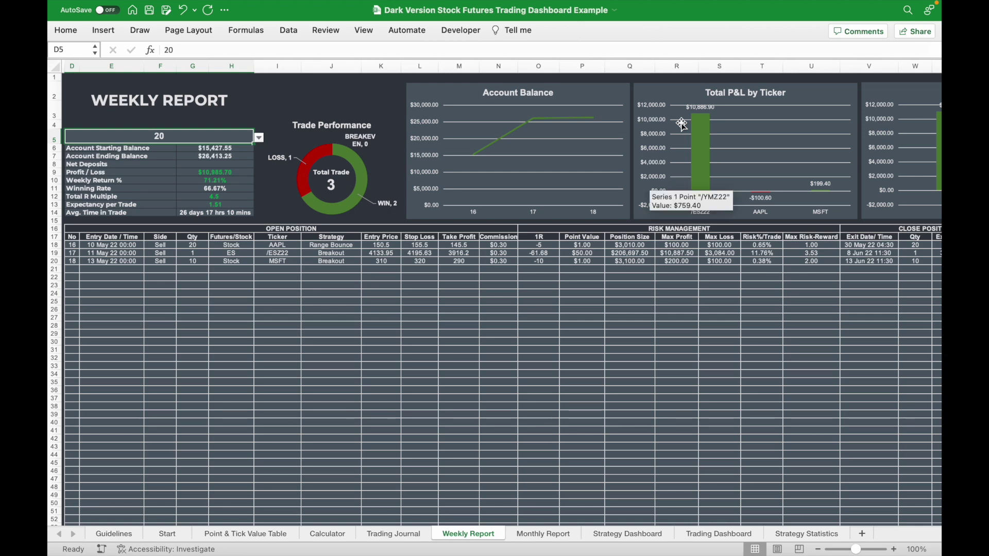
{"action": "scroll", "coordinate": [681, 124], "scroll_direction": "right", "scroll_amount": 5}
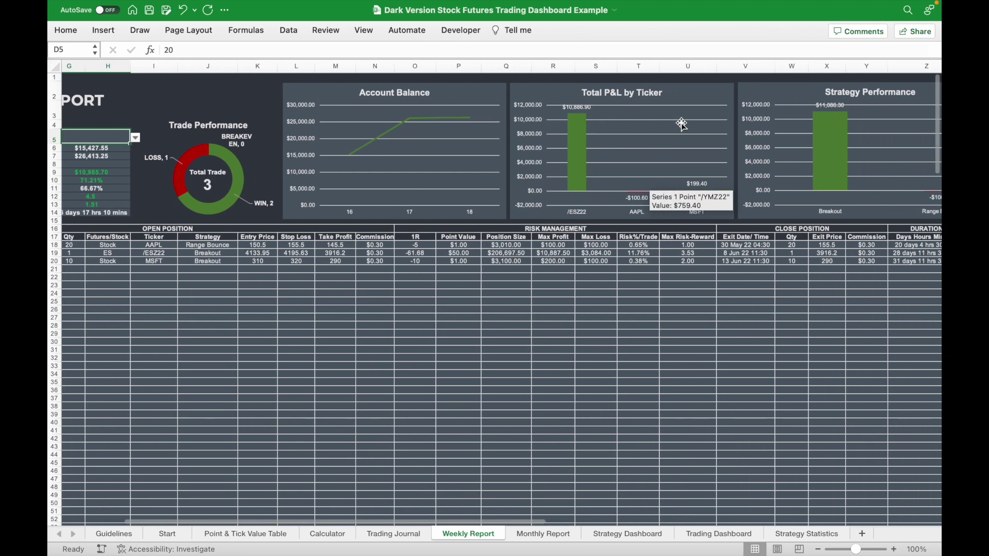
{"action": "scroll", "coordinate": [797, 189], "scroll_direction": "right", "scroll_amount": 3}
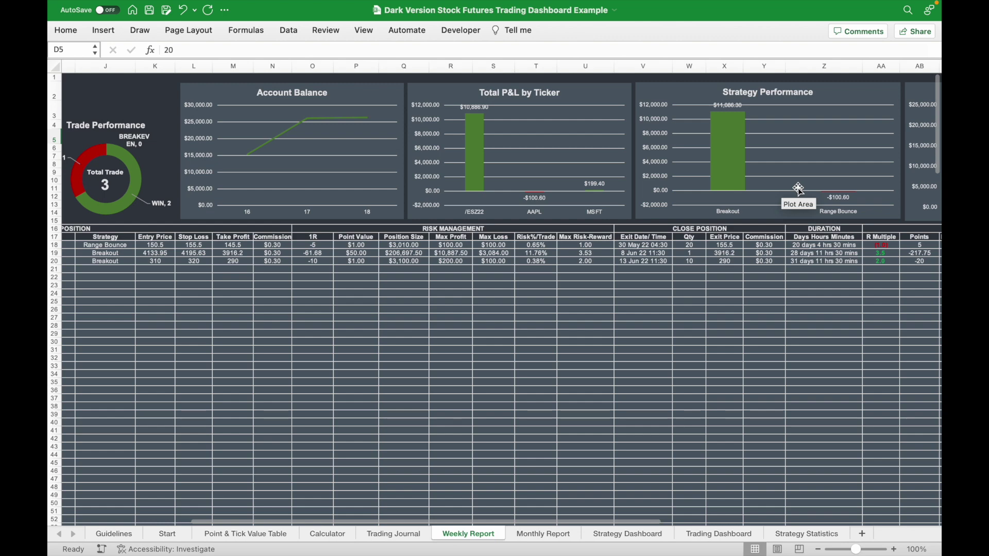
{"action": "scroll", "coordinate": [797, 189], "scroll_direction": "right", "scroll_amount": 3}
{"action": "scroll", "coordinate": [798, 192], "scroll_direction": "right", "scroll_amount": 3}
{"action": "scroll", "coordinate": [798, 192], "scroll_direction": "right", "scroll_amount": 1}
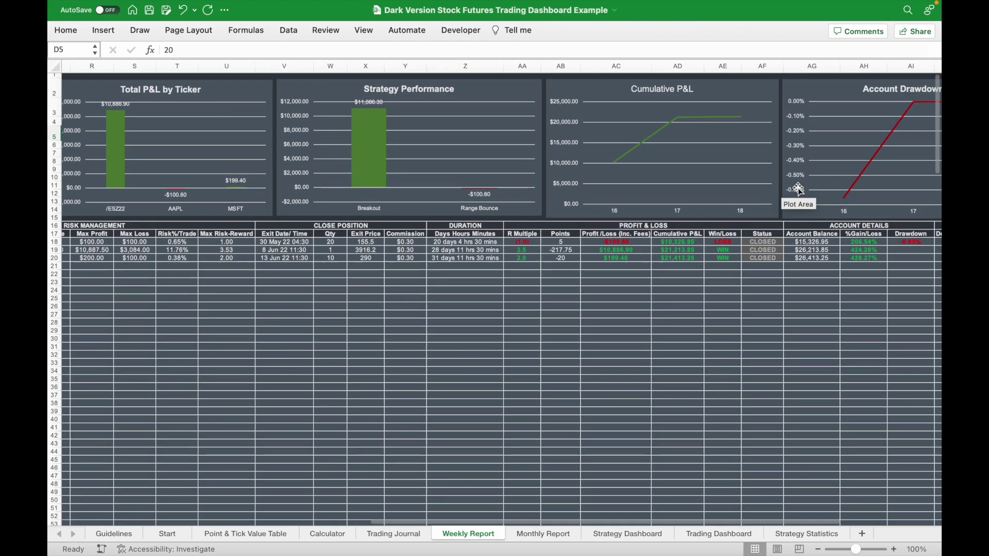
{"action": "scroll", "coordinate": [798, 188], "scroll_direction": "right", "scroll_amount": 2}
{"action": "scroll", "coordinate": [798, 189], "scroll_direction": "left", "scroll_amount": 1}
{"action": "scroll", "coordinate": [798, 189], "scroll_direction": "left", "scroll_amount": 1}
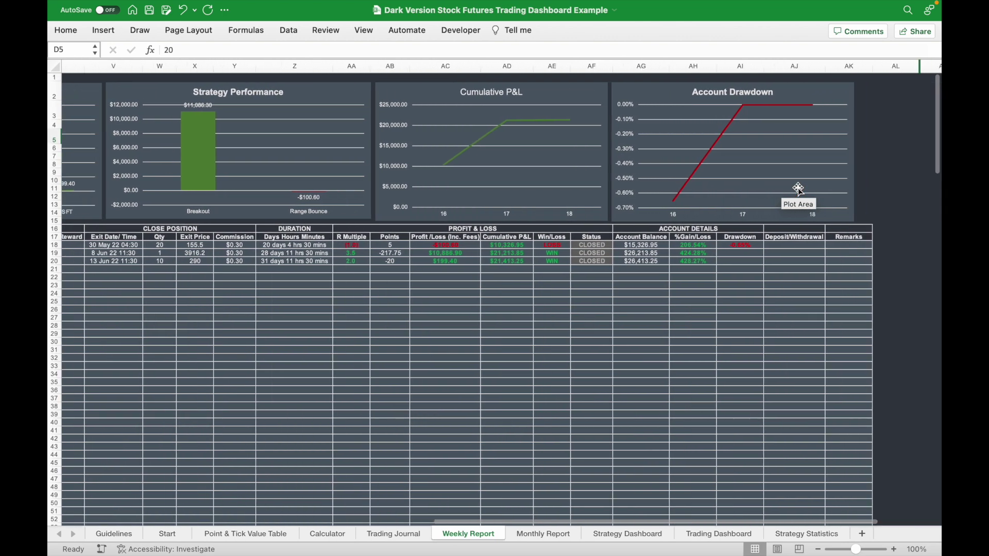
{"action": "scroll", "coordinate": [798, 189], "scroll_direction": "left", "scroll_amount": 3}
{"action": "key", "text": "ctrl+Page_Down"}
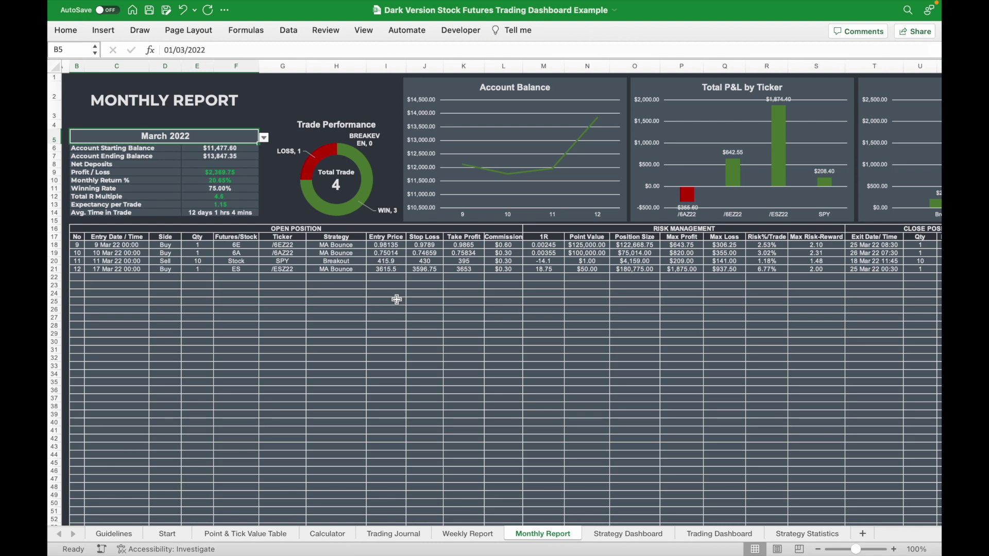
Select January 2022 in the Monthly Report and scroll through its figures and charts
{"action": "left_click", "coordinate": [263, 137]}
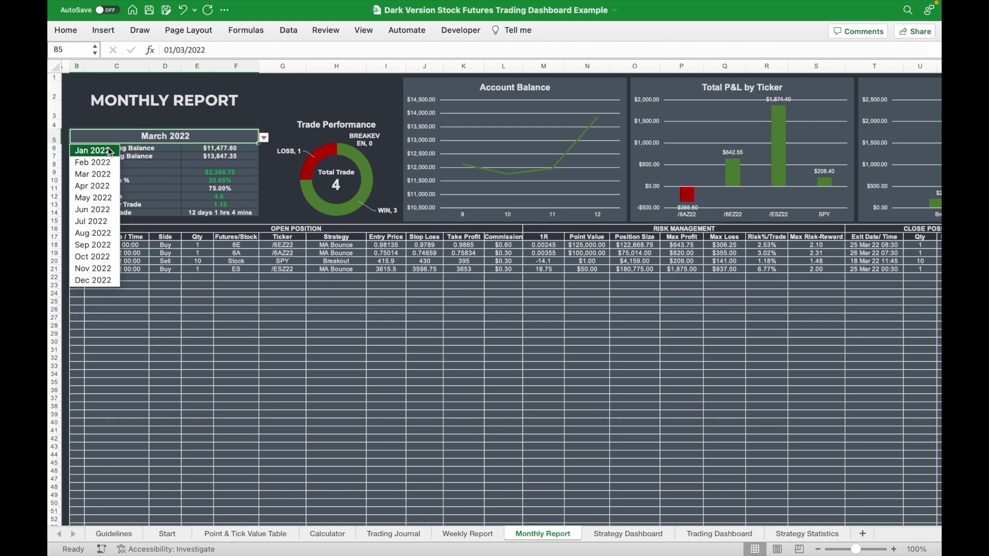
{"action": "left_click", "coordinate": [98, 149]}
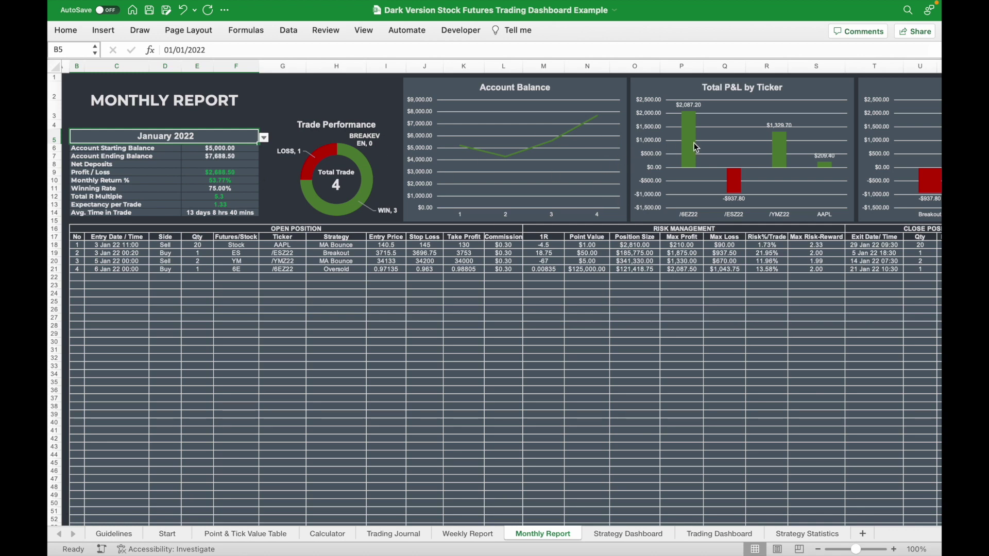
{"action": "scroll", "coordinate": [694, 146], "scroll_direction": "right", "scroll_amount": 2}
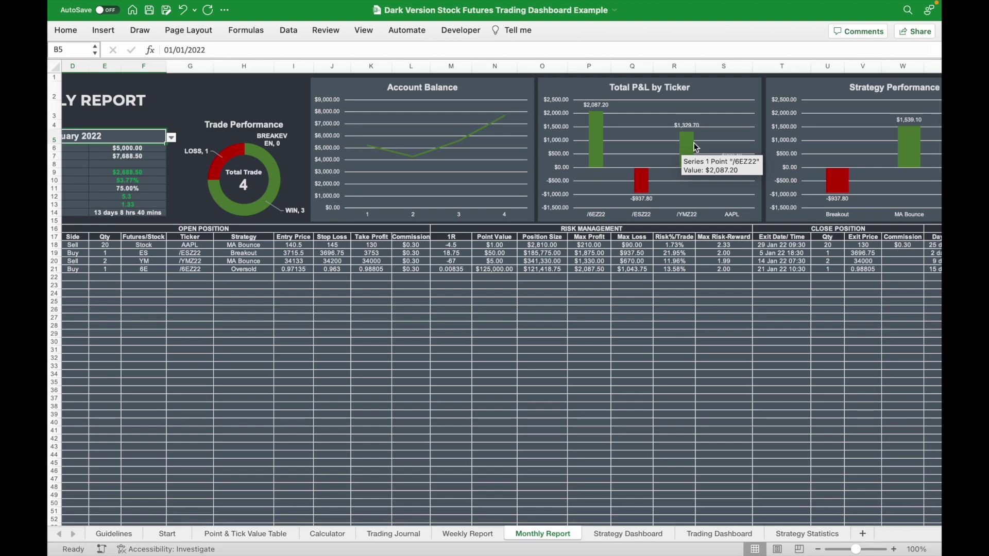
{"action": "scroll", "coordinate": [695, 147], "scroll_direction": "right", "scroll_amount": 3}
{"action": "scroll", "coordinate": [695, 147], "scroll_direction": "right", "scroll_amount": 3}
{"action": "scroll", "coordinate": [695, 147], "scroll_direction": "right", "scroll_amount": 3}
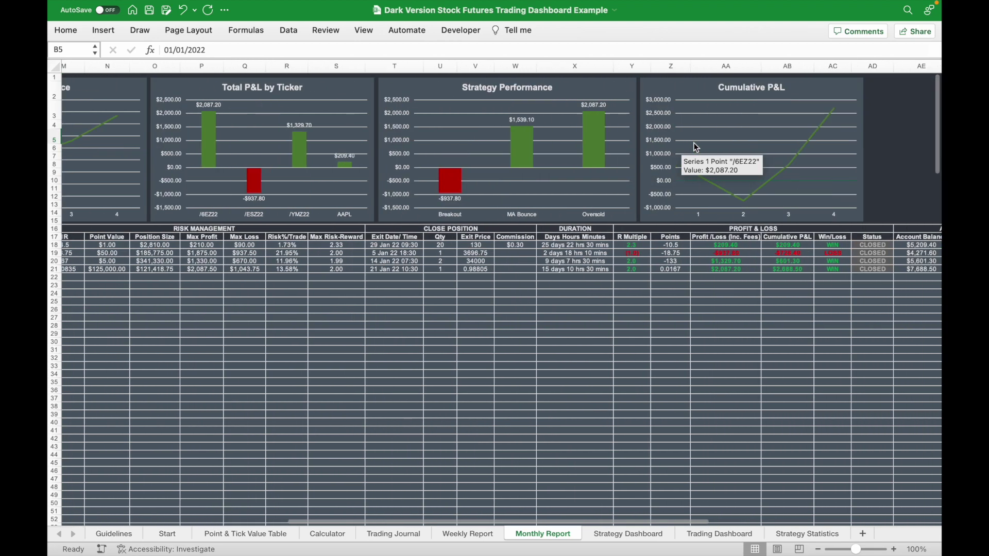
{"action": "scroll", "coordinate": [695, 147], "scroll_direction": "right", "scroll_amount": 2}
{"action": "scroll", "coordinate": [695, 147], "scroll_direction": "right", "scroll_amount": 2}
{"action": "scroll", "coordinate": [695, 146], "scroll_direction": "right", "scroll_amount": 2}
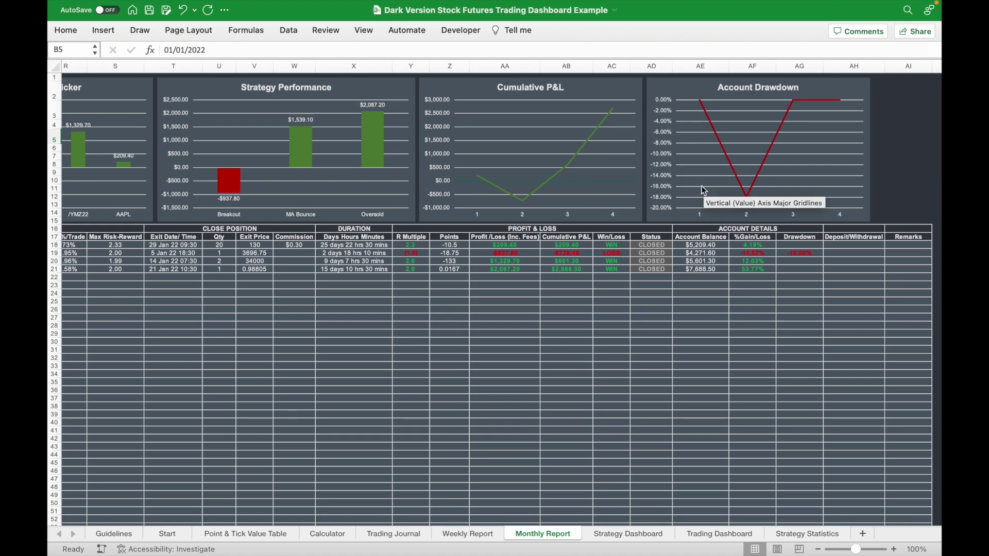
{"action": "key", "text": "ctrl+Page_Down"}
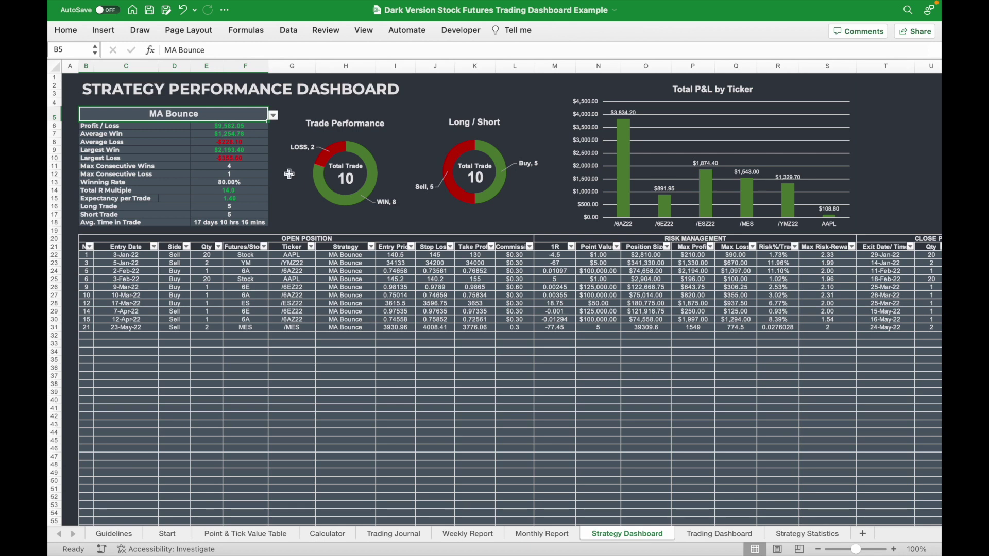
Pick Breakout from the dashboard's strategy list to show its seven-trade statistics
{"action": "left_click", "coordinate": [274, 116]}
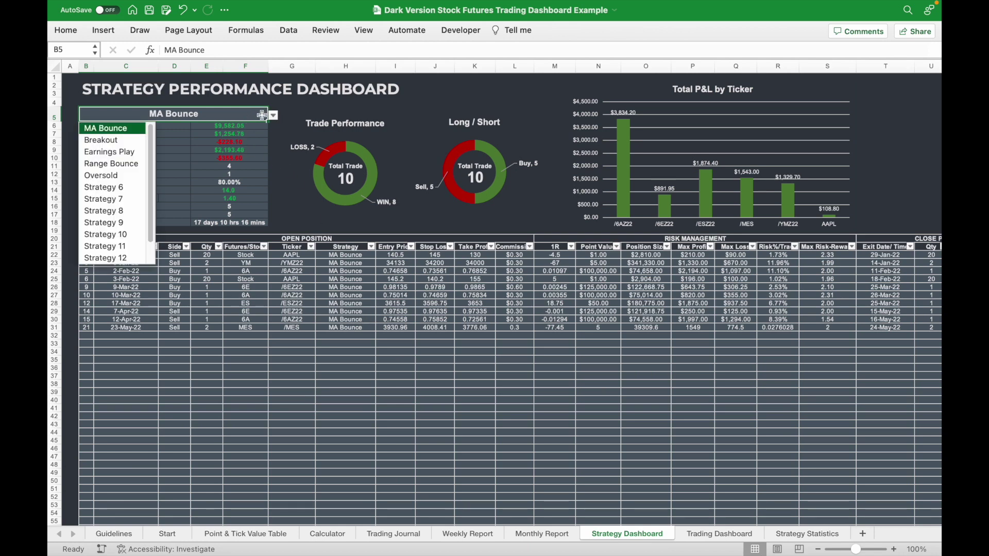
{"action": "left_click", "coordinate": [100, 135]}
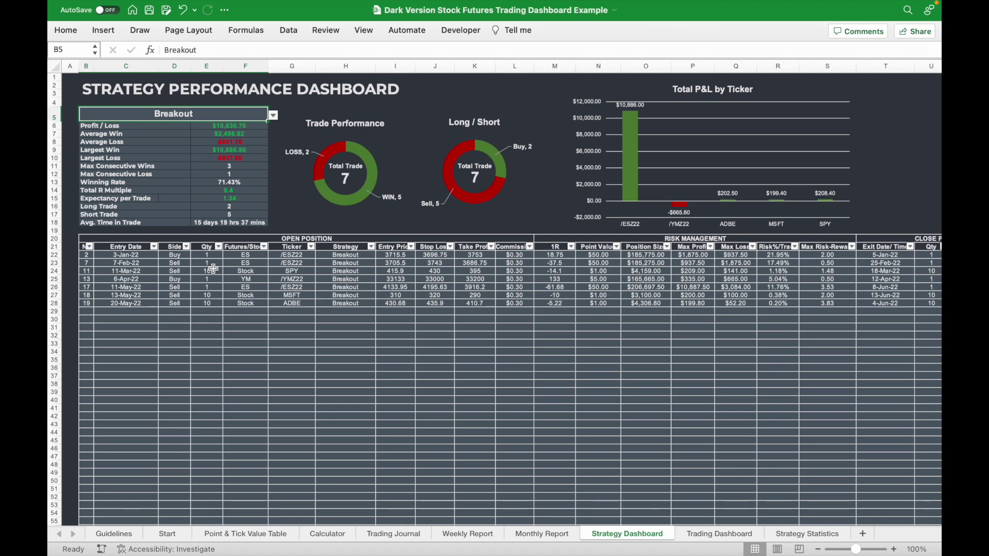
{"action": "left_click", "coordinate": [311, 247]}
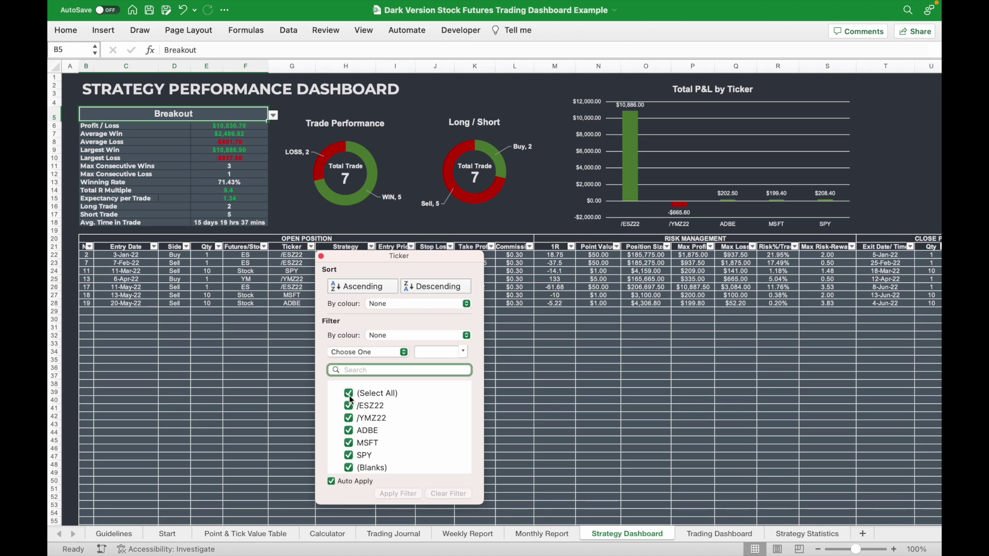
Filter the Breakout trades' Ticker column to show only /ESZ22
{"action": "left_click", "coordinate": [349, 394]}
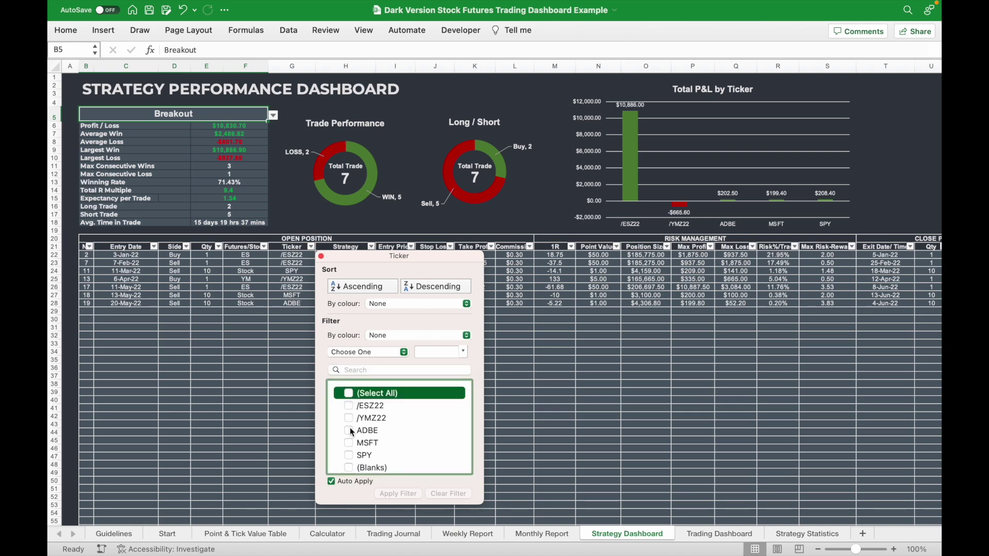
{"action": "left_click", "coordinate": [349, 406]}
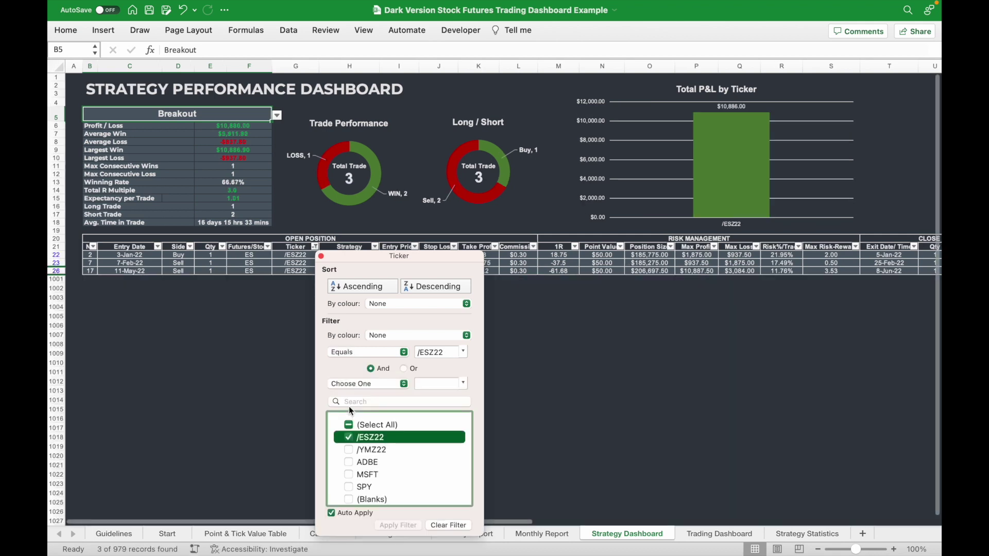
{"action": "left_click", "coordinate": [321, 256]}
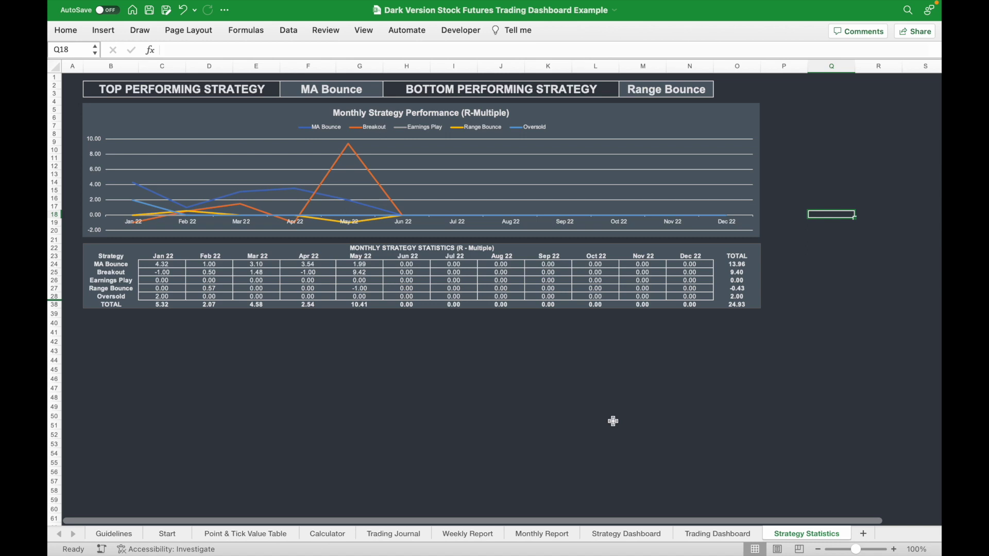
Return to the Trading Dashboard sheet with Ctrl+Page Up
{"action": "key", "text": "ctrl+Page_Up"}
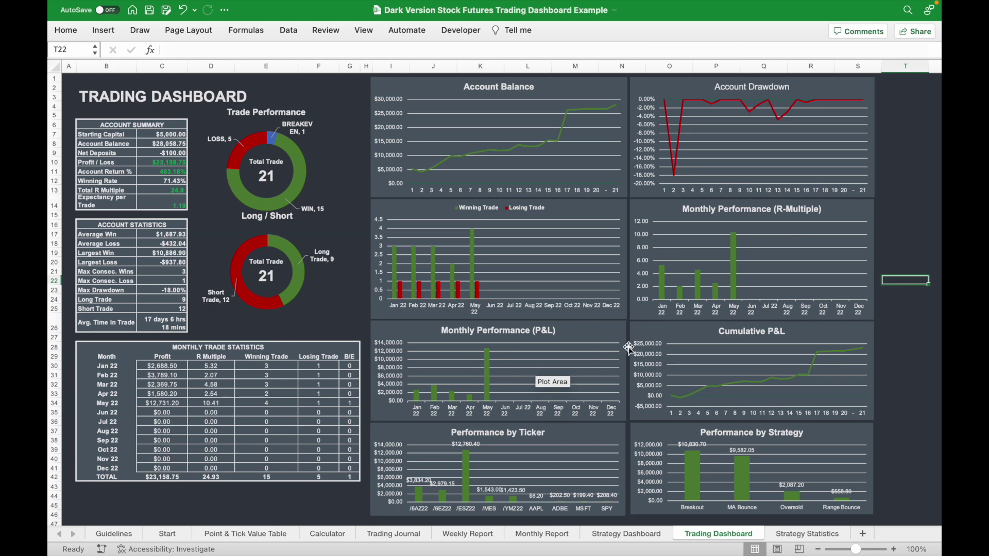
{"action": "scroll", "coordinate": [740, 362], "scroll_direction": "down", "scroll_amount": 2}
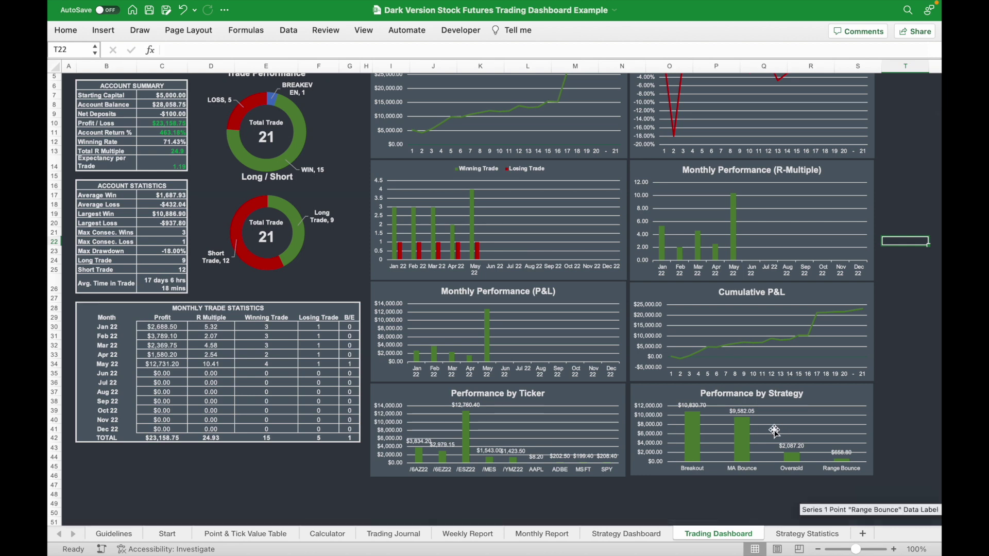
{"action": "scroll", "coordinate": [774, 431], "scroll_direction": "up", "scroll_amount": 2}
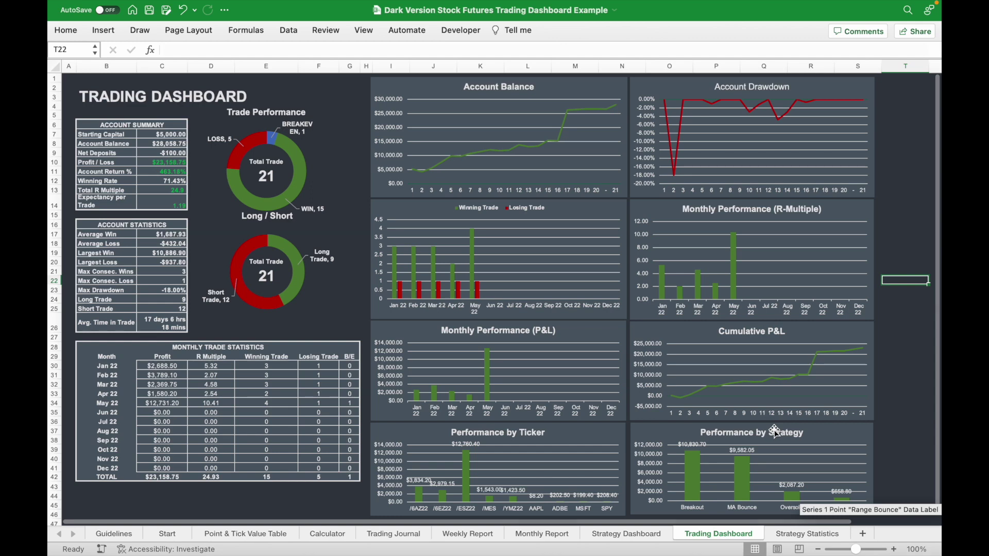